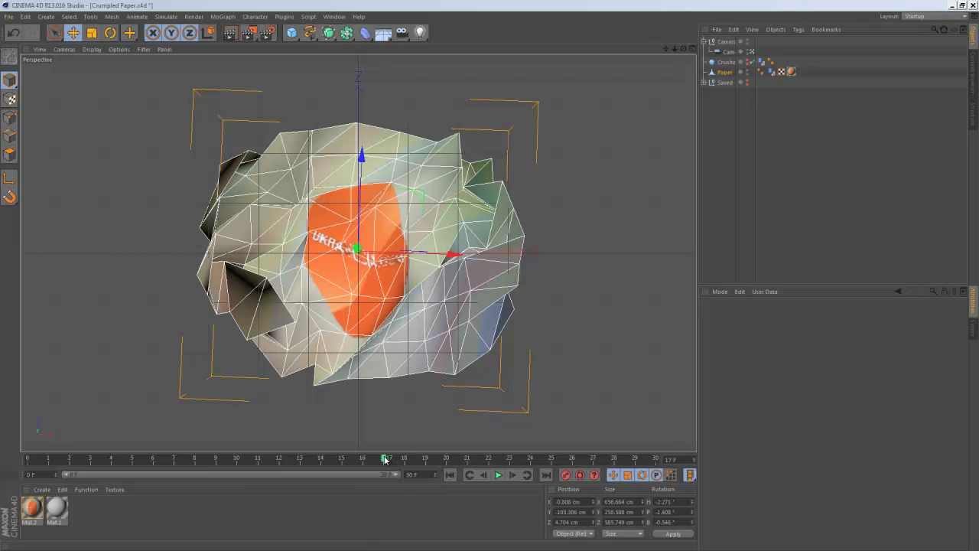
Step: Scrub the crumple animation back to frame 12, viewed through the free perspective camera
drag(385, 459, 280, 459)
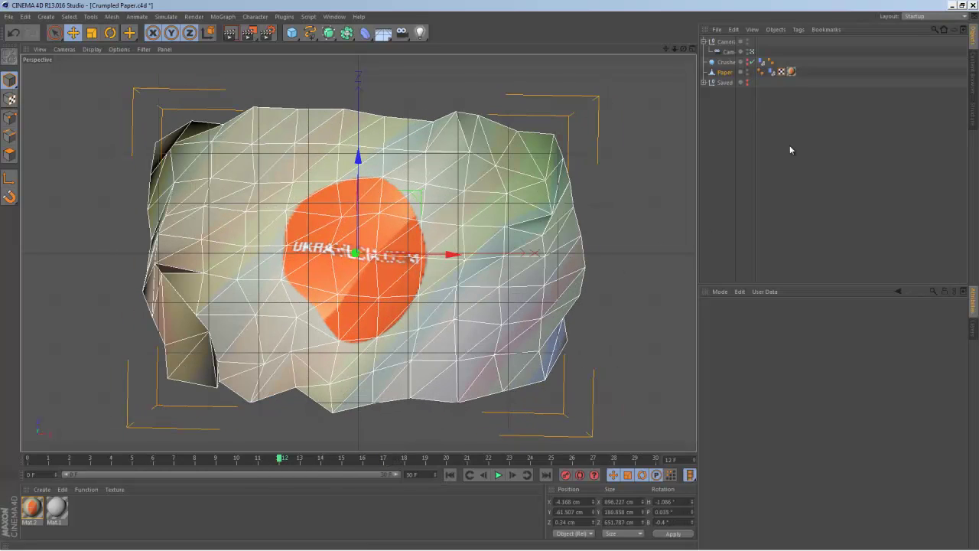
click(751, 51)
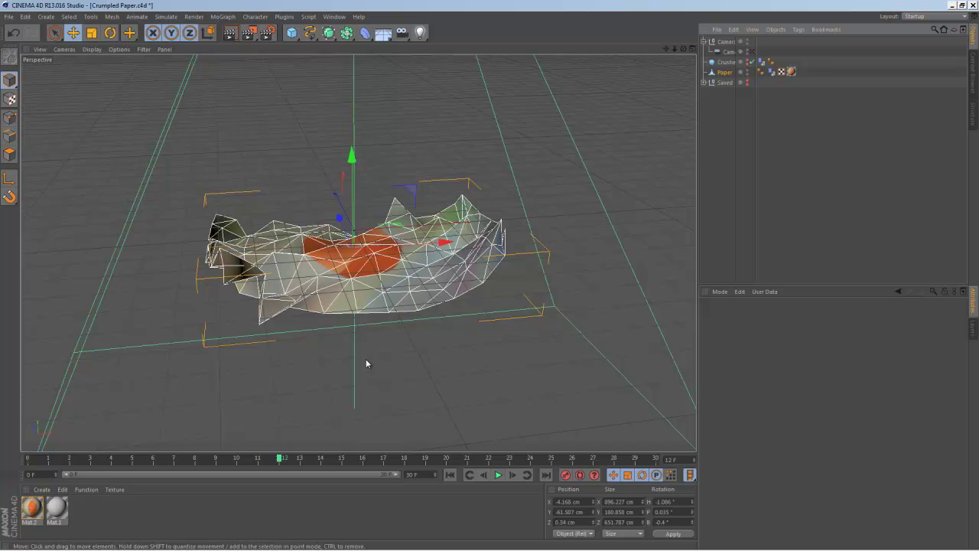
mouse_move(367, 364)
alt+mouse_down()
mouse_move(375, 354)
mouse_move(367, 356)
alt+mouse_up()
mouse_move(280, 460)
mouse_down()
mouse_move(69, 459)
mouse_move(559, 485)
mouse_up()
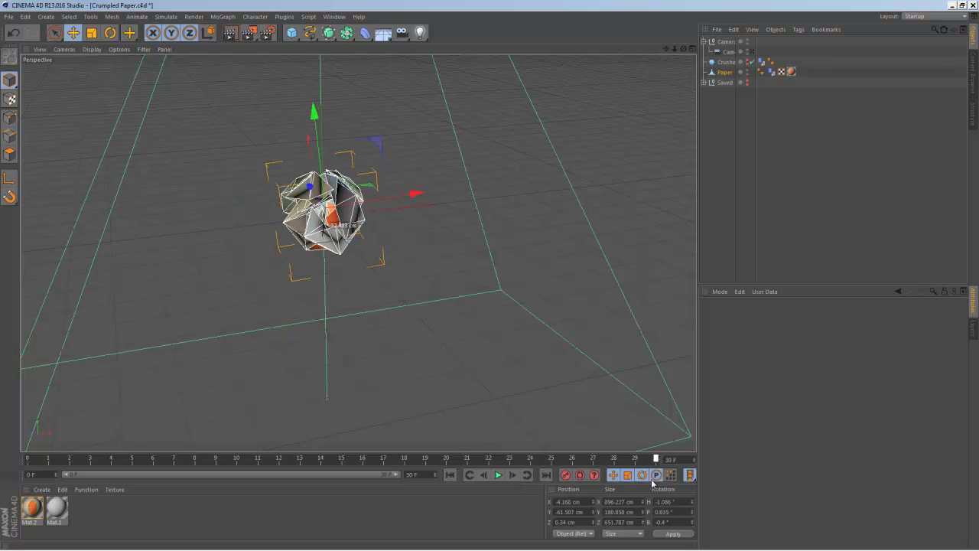
mouse_move(656, 482)
mouse_down()
mouse_move(126, 474)
mouse_move(508, 485)
mouse_move(320, 490)
mouse_move(570, 487)
mouse_move(300, 497)
mouse_move(701, 514)
mouse_move(182, 505)
mouse_move(598, 494)
mouse_move(195, 480)
mouse_move(490, 485)
mouse_up()
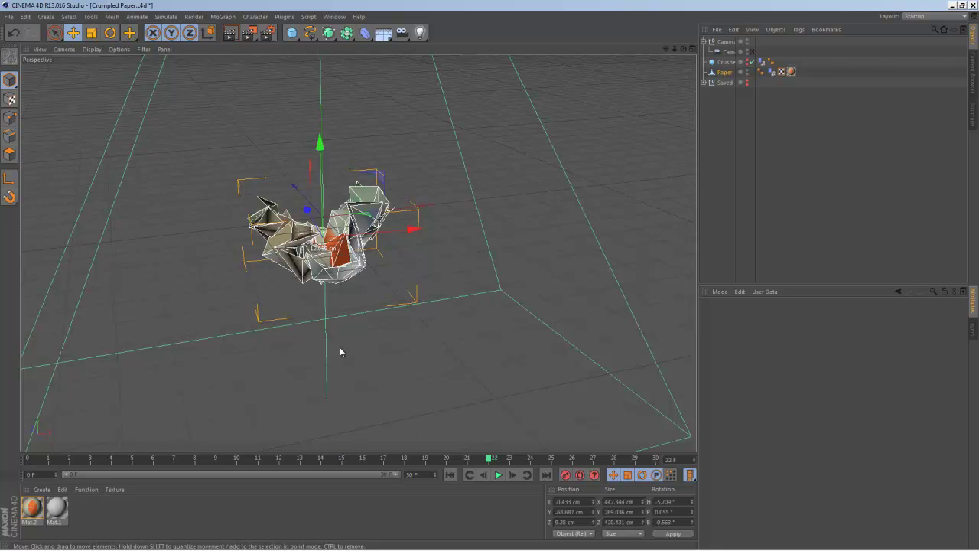
Step: Start a new empty scene and add a Plane primitive
click(7, 17)
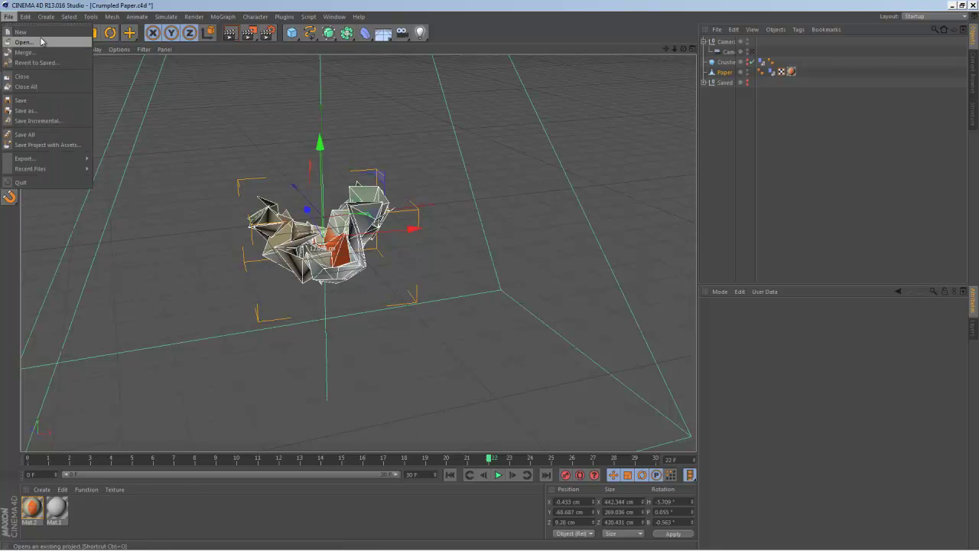
click(23, 25)
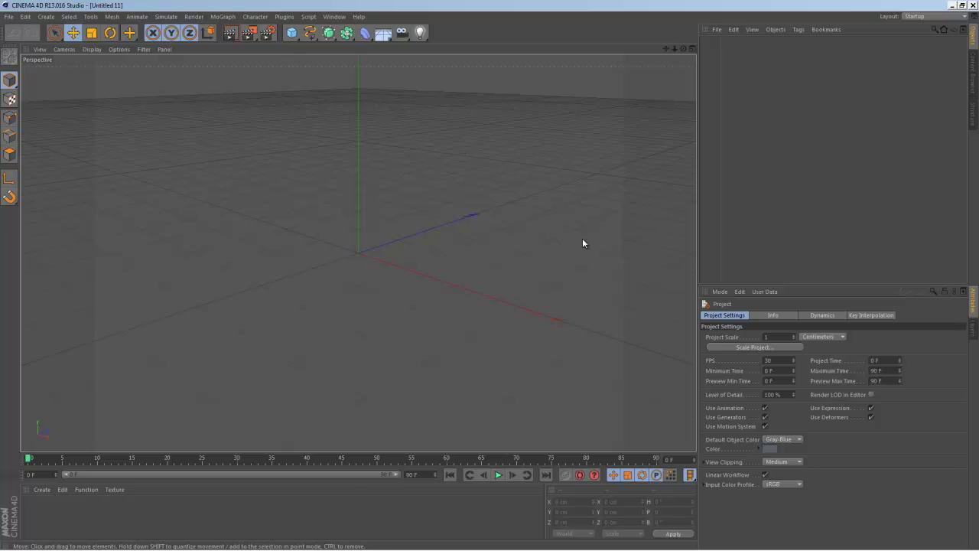
click(292, 33)
click(387, 72)
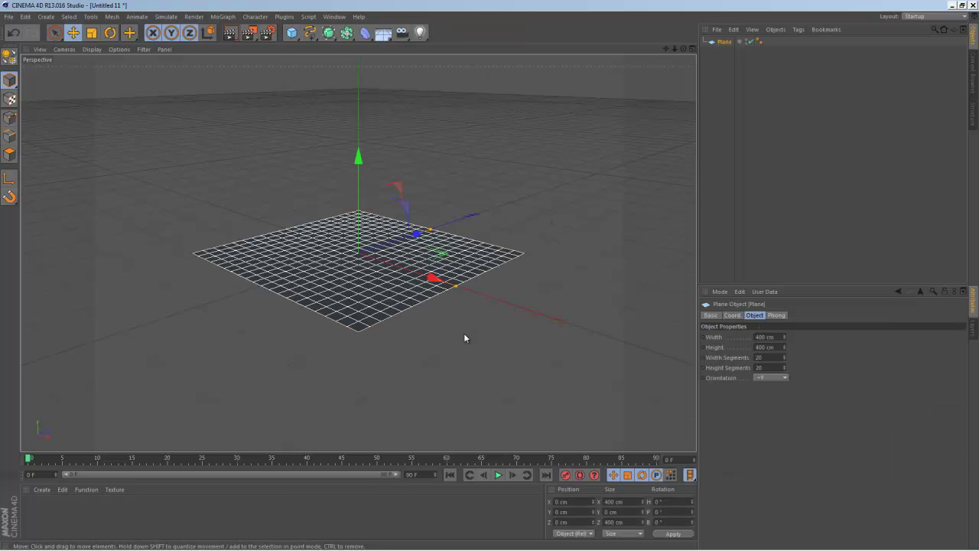
Step: Set the plane to 1920 by 1080 cm, then scale it to 960 by 540 cm
click(773, 336)
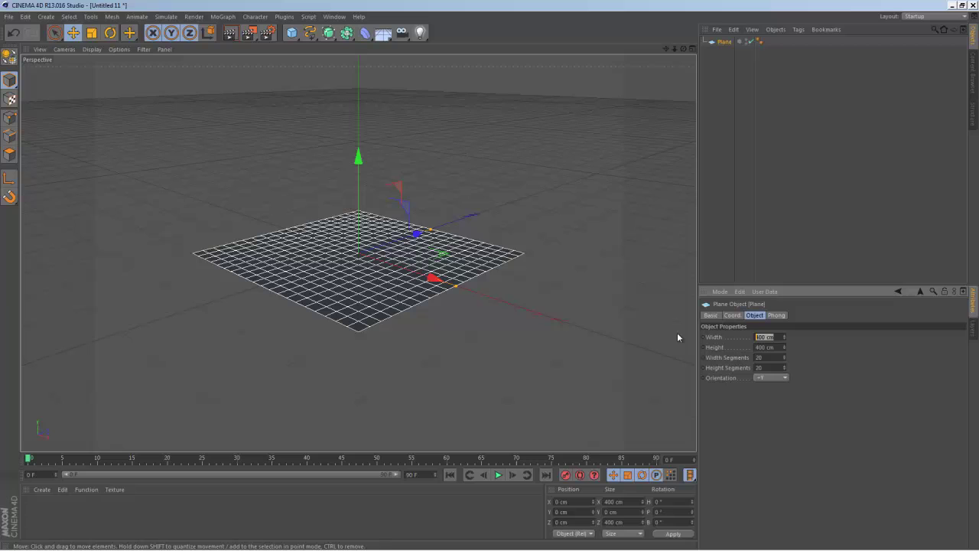
text(1920)
key(Return)
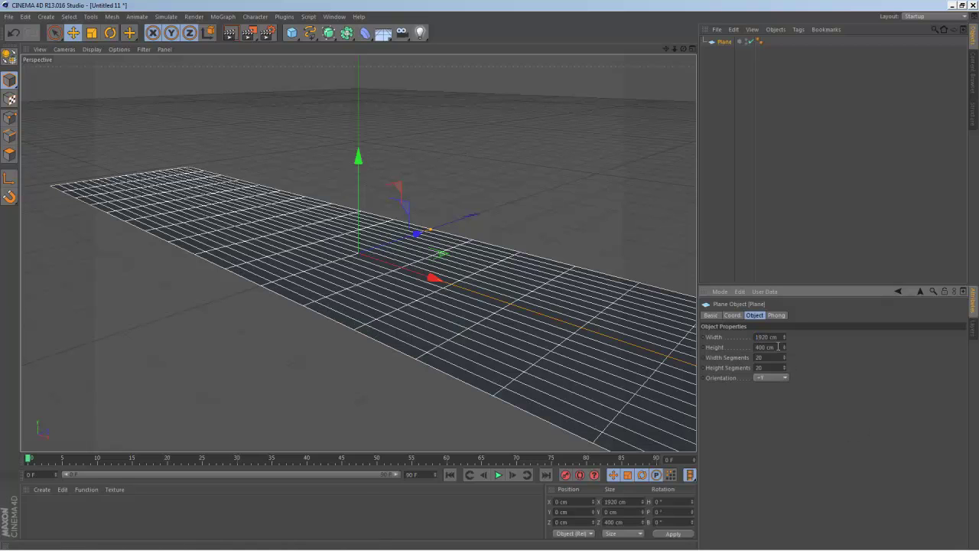
click(778, 346)
text(1080)
key(Return)
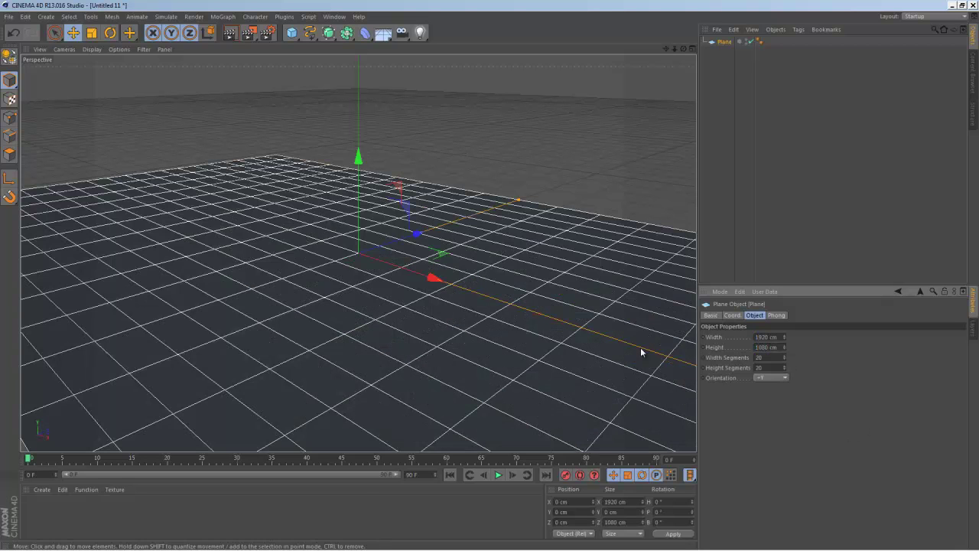
key(t)
drag(340, 250, 289, 444)
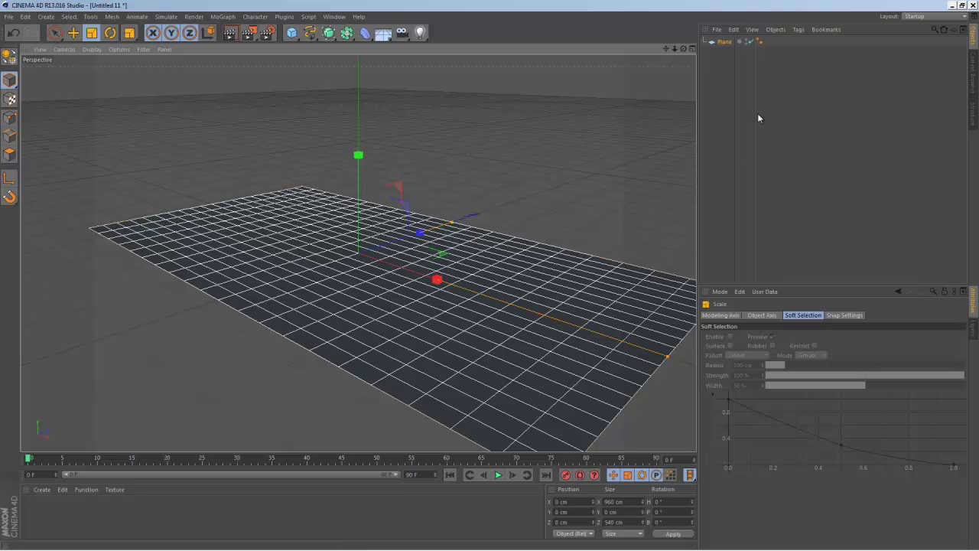
Step: Lower the plane's segments from 20×20 to 11 width by 8 height
click(726, 43)
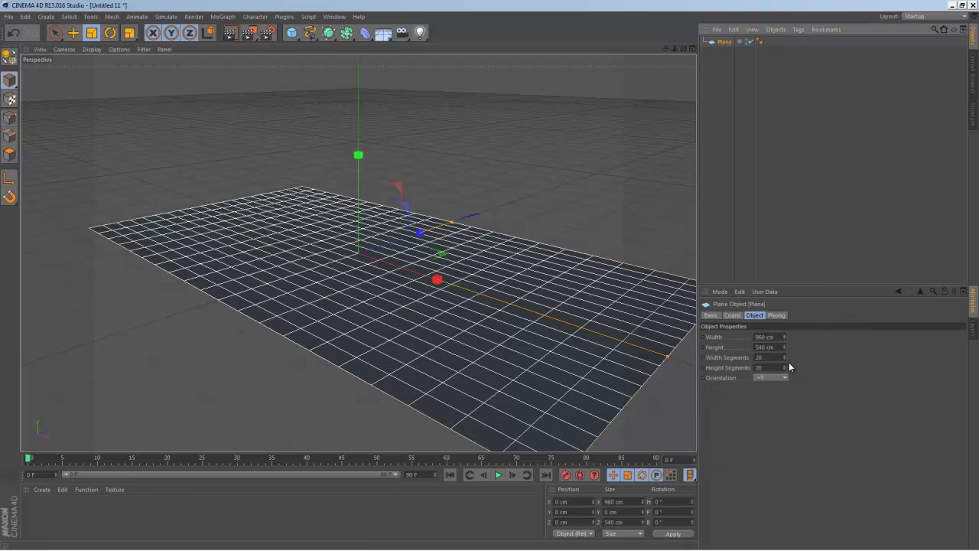
mouse_move(319, 389)
alt+mouse_down()
mouse_move(372, 364)
mouse_move(221, 304)
mouse_move(234, 277)
mouse_move(295, 324)
mouse_move(378, 280)
alt+mouse_up()
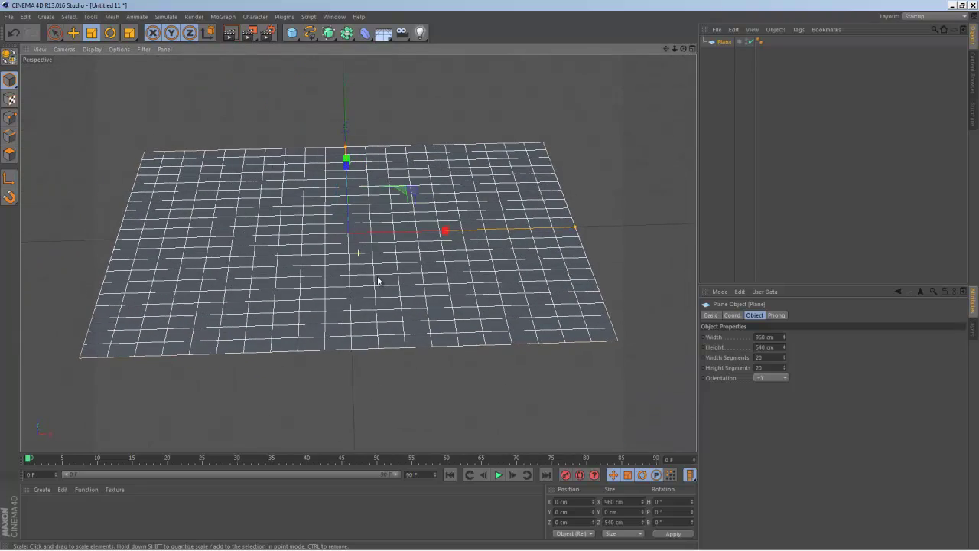
scroll(375, 286, up, 1)
scroll(394, 288, up, 1)
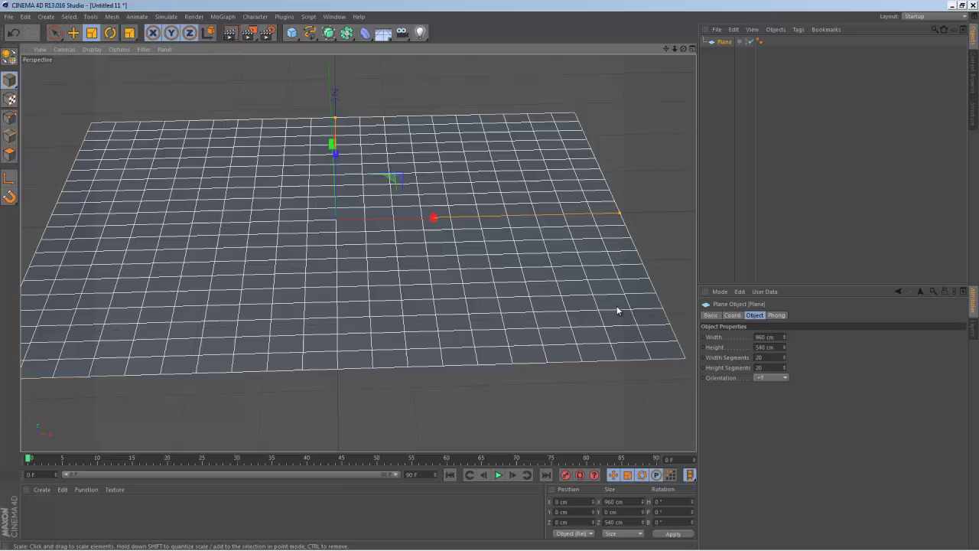
middle_click(454, 272)
middle_click(238, 181)
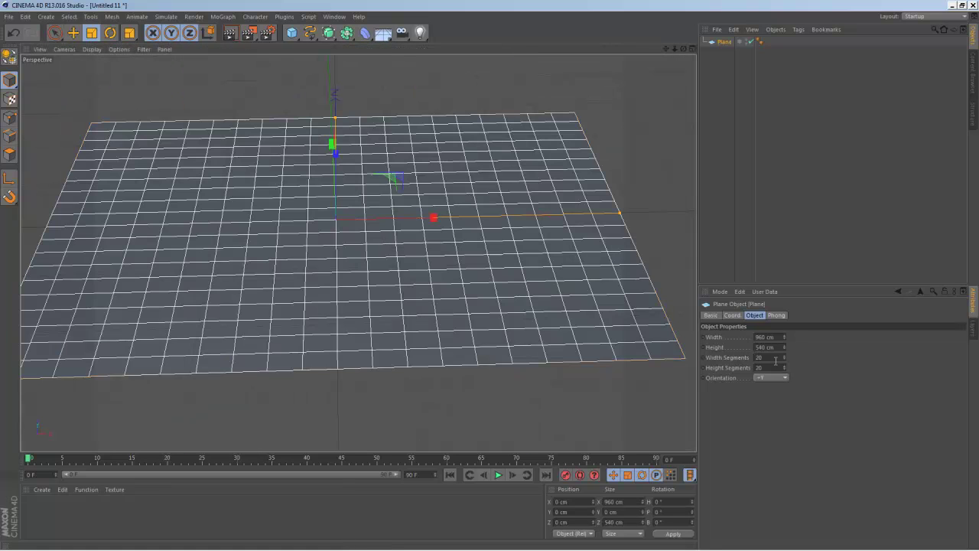
drag(786, 357, 786, 360)
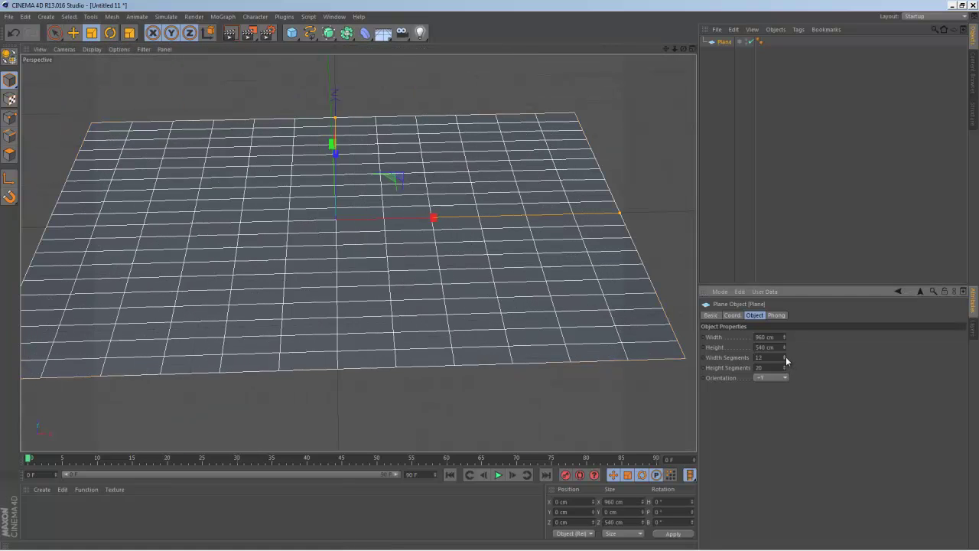
drag(785, 372, 784, 374)
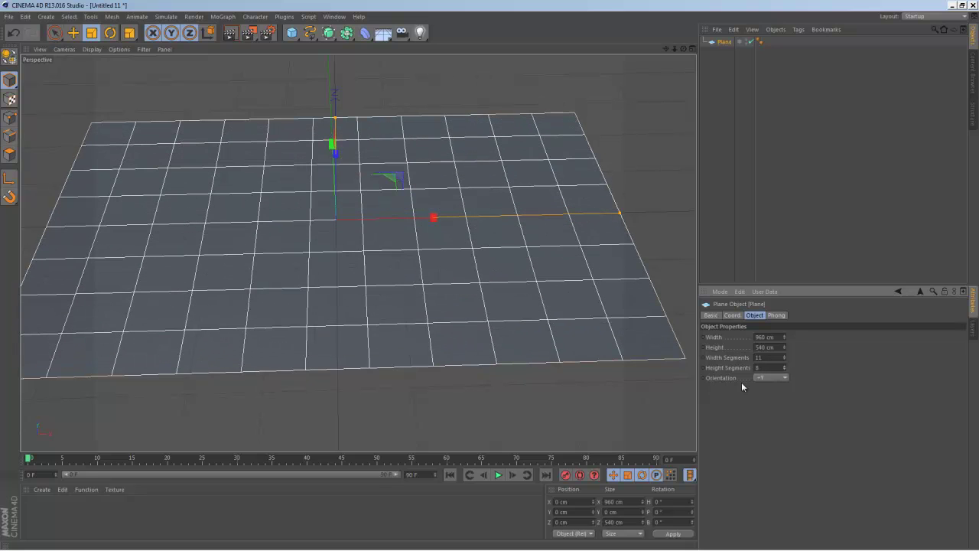
scroll(304, 267, down, 2)
scroll(344, 291, down, 2)
scroll(398, 313, down, 2)
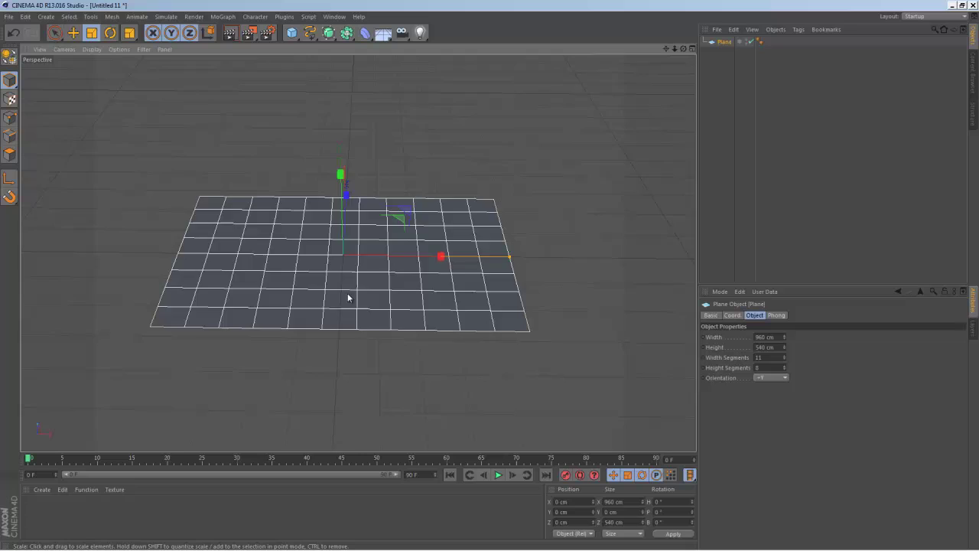
alt+drag(348, 298, 359, 303)
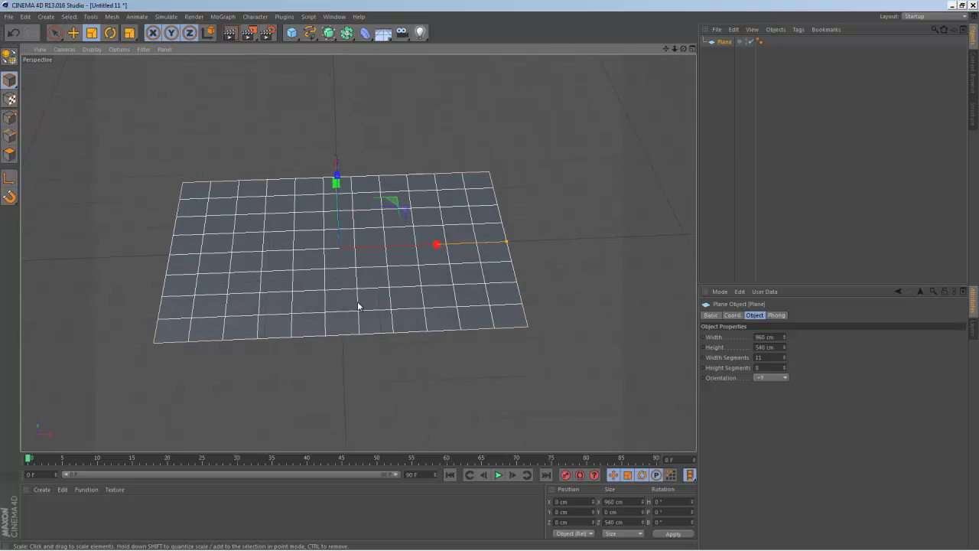
Step: Rename the Plane object to 'Paper' in the Object Manager
double_click(724, 42)
text(Paper)
key(Return)
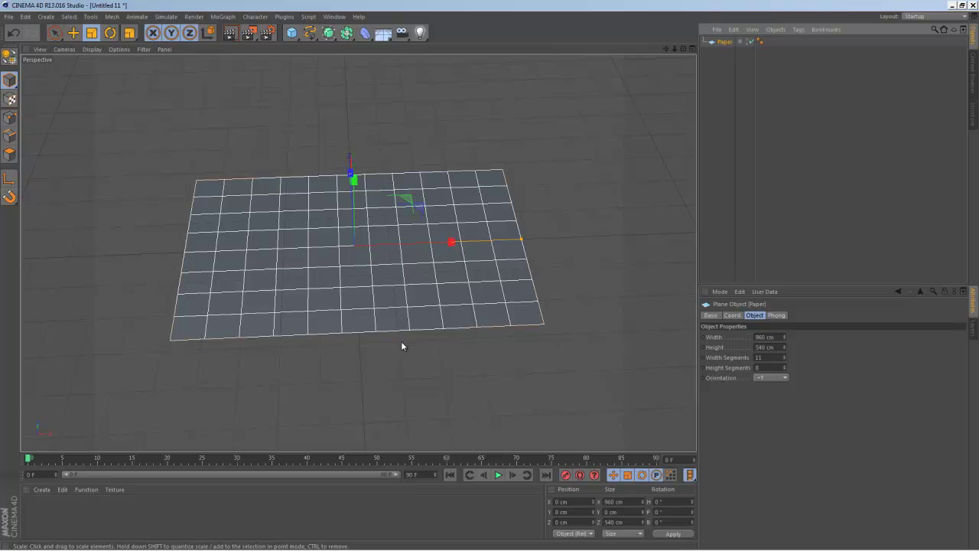
alt+drag(402, 343, 337, 316)
click(729, 73)
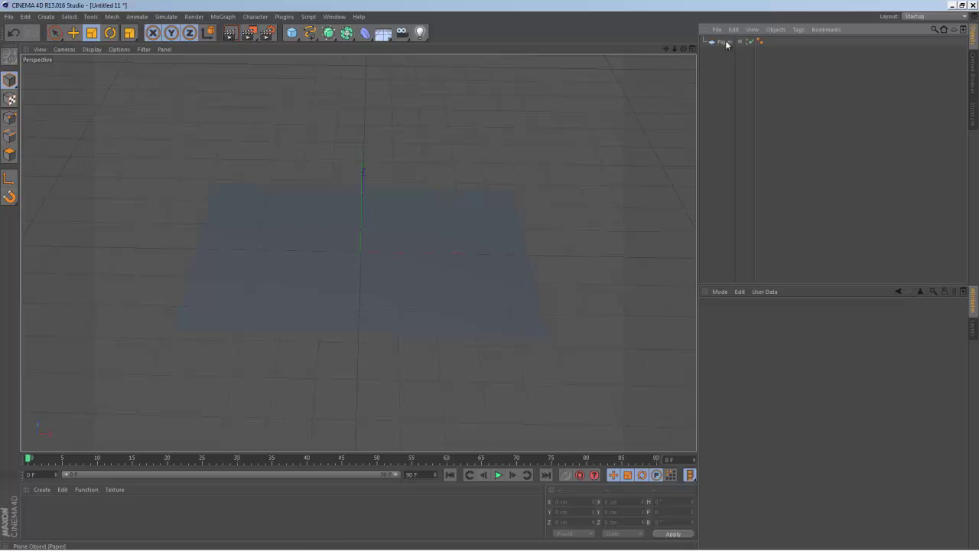
click(725, 42)
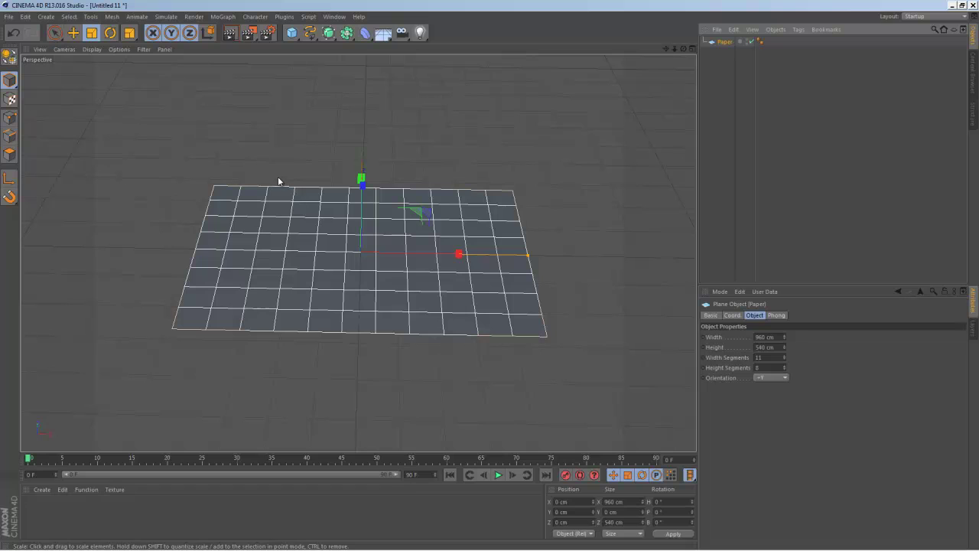
Step: Make Paper an editable polygon object and triangulate its quads
key(c)
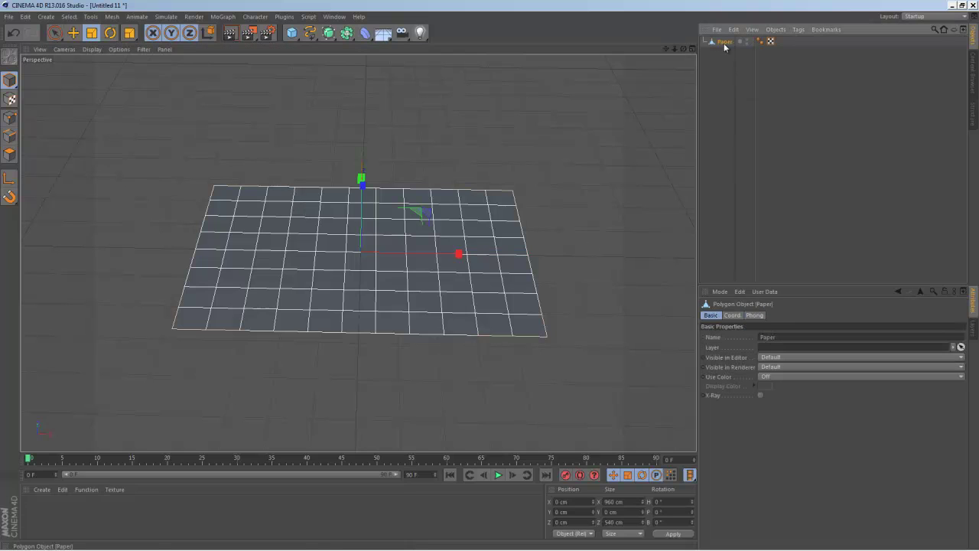
click(111, 16)
mouse_move(122, 42)
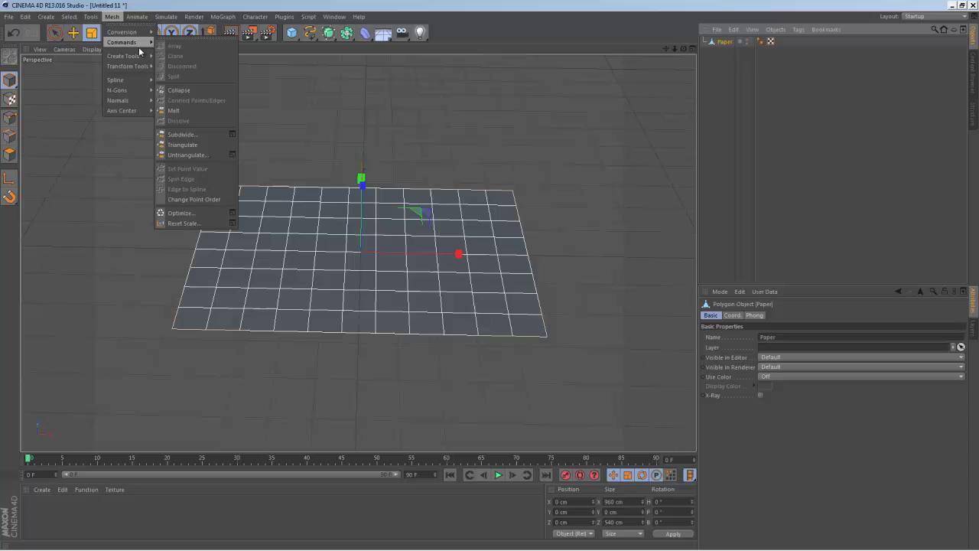
click(210, 145)
mouse_move(360, 372)
alt+mouse_down()
mouse_move(380, 375)
mouse_move(372, 332)
mouse_move(398, 335)
alt+mouse_up()
mouse_move(398, 335)
alt+right_down()
mouse_move(364, 272)
mouse_move(378, 265)
mouse_move(378, 247)
mouse_move(398, 268)
alt+right_up()
Step: Add a Dynamics Body simulation tag to Paper
right_click(723, 42)
mouse_move(752, 112)
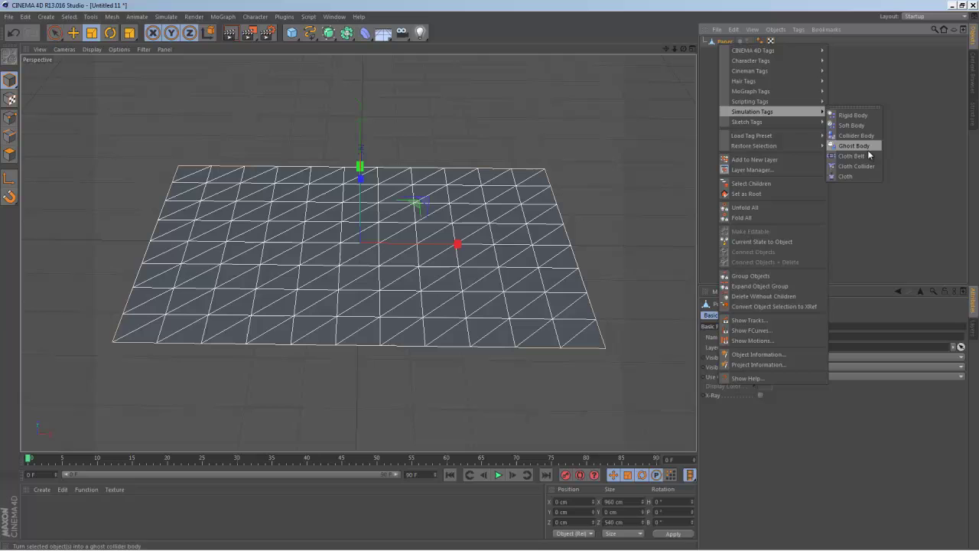
click(865, 130)
mouse_move(573, 202)
alt+right_down()
mouse_move(513, 188)
mouse_move(431, 276)
mouse_move(443, 258)
alt+right_up()
alt+drag(442, 257, 480, 334)
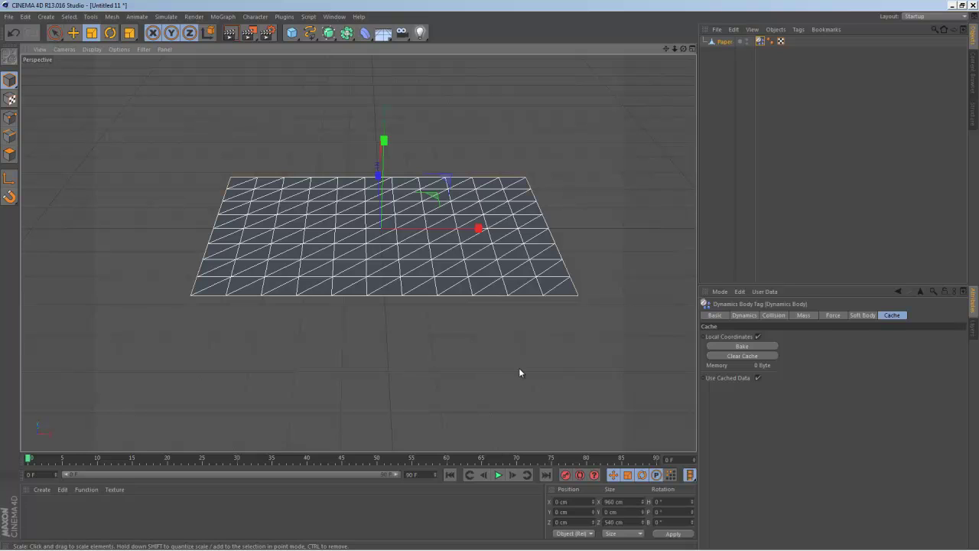
click(740, 69)
click(485, 268)
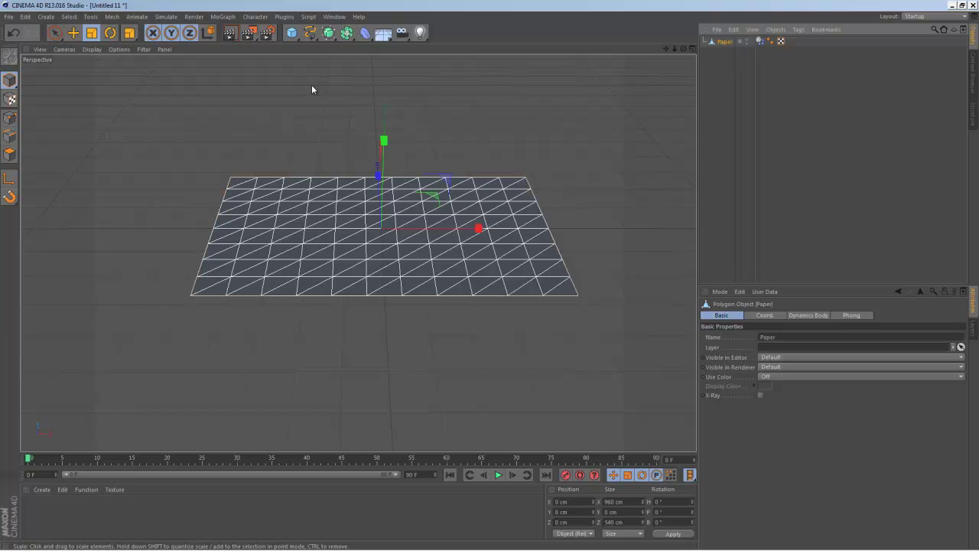
Step: Add a sphere, scale it to about 783 cm radius, and reduce it to 10 segments
drag(291, 32, 492, 63)
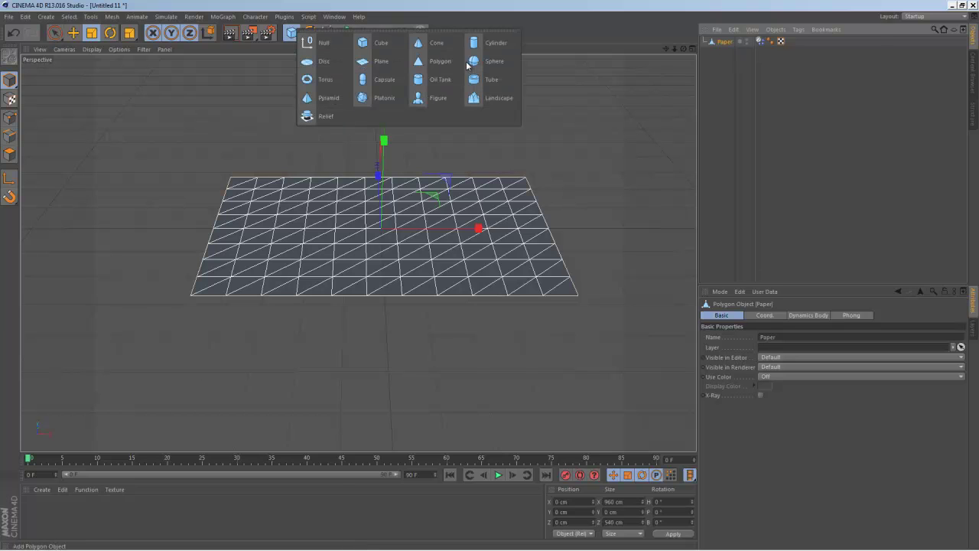
mouse_move(420, 239)
mouse_down()
mouse_move(656, 242)
mouse_move(437, 286)
mouse_move(629, 258)
mouse_up()
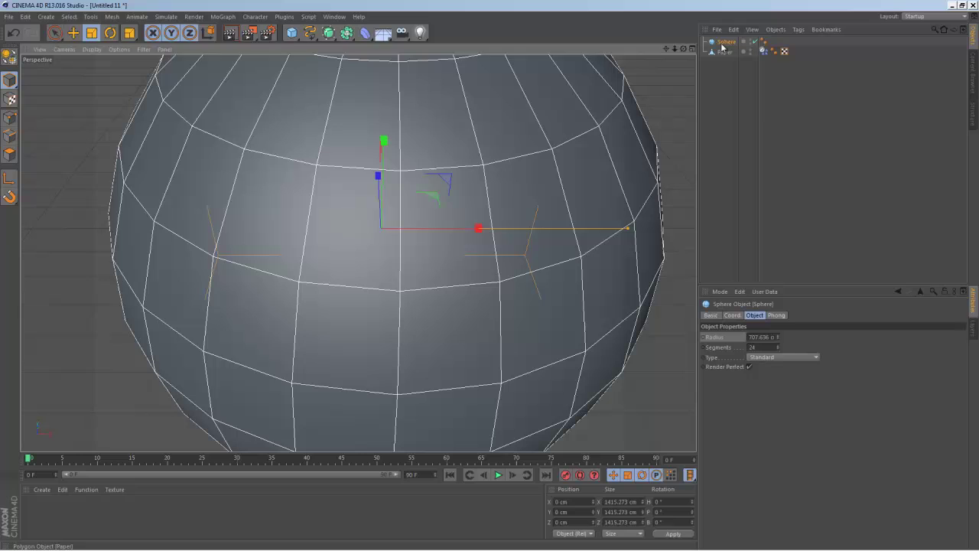
drag(779, 347, 779, 352)
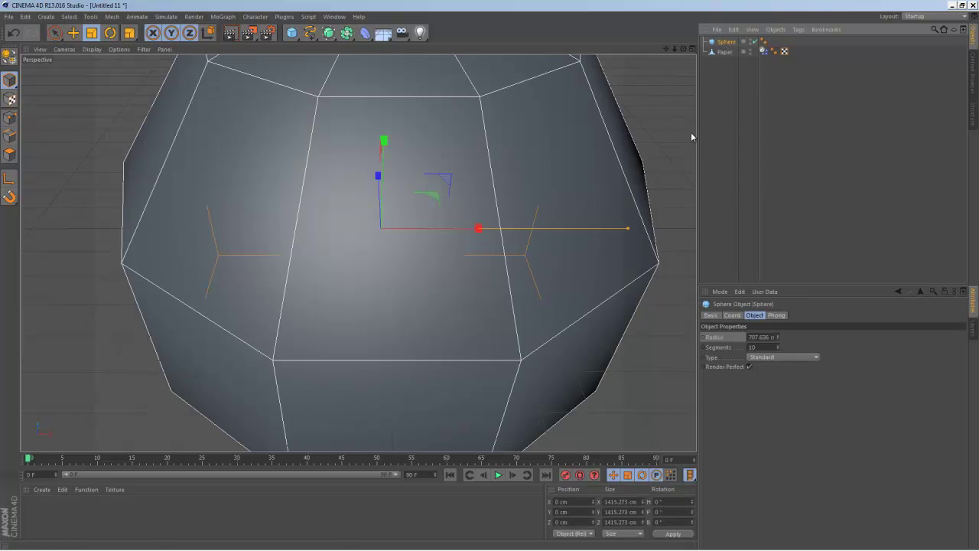
Step: Rename the sphere to 'Crusher'
click(764, 51)
click(723, 43)
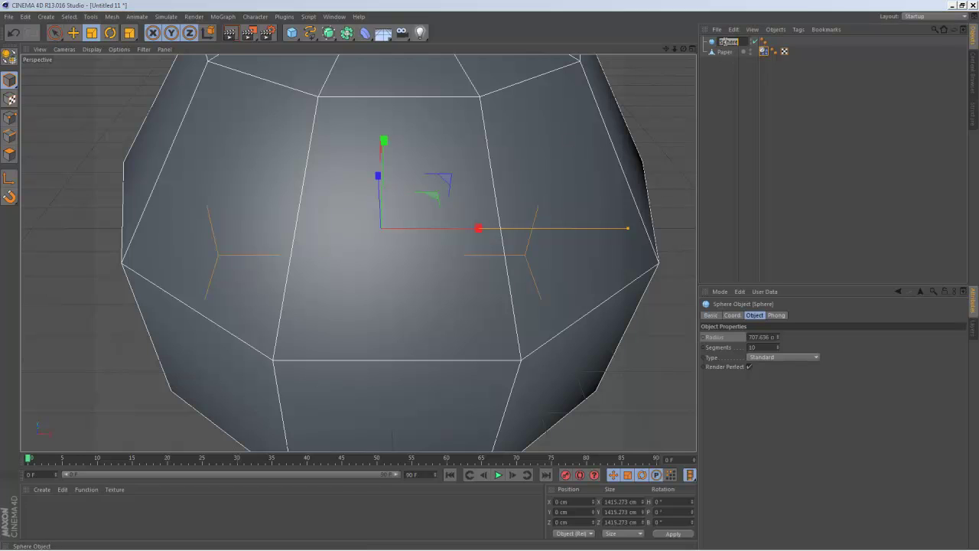
double_click(725, 43)
key(Return)
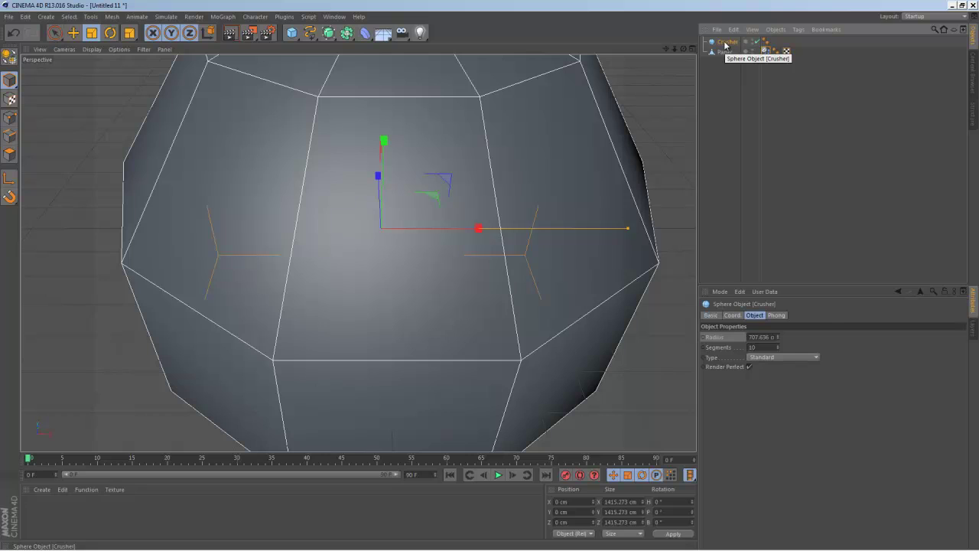
Step: Add a Collider Body simulation tag to the Crusher sphere
right_click(726, 45)
mouse_move(766, 109)
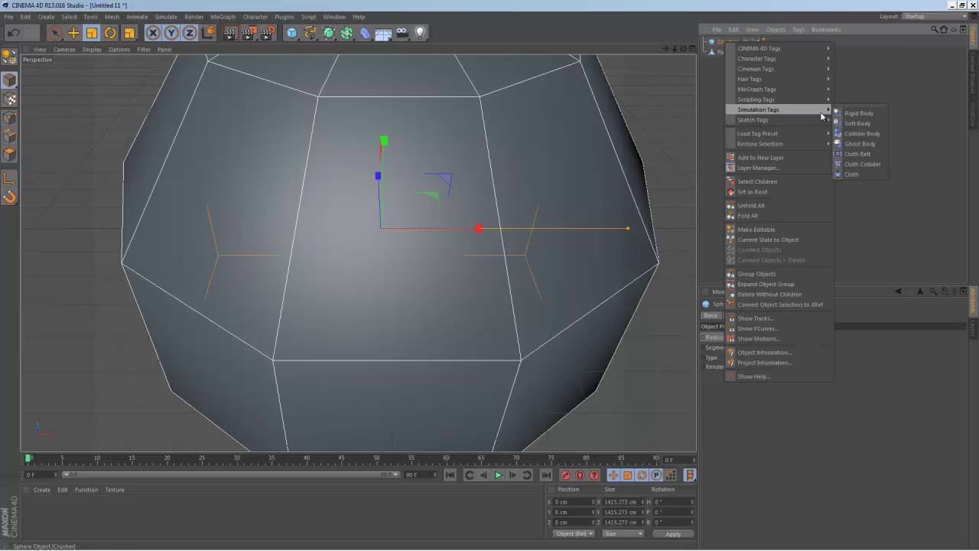
click(862, 133)
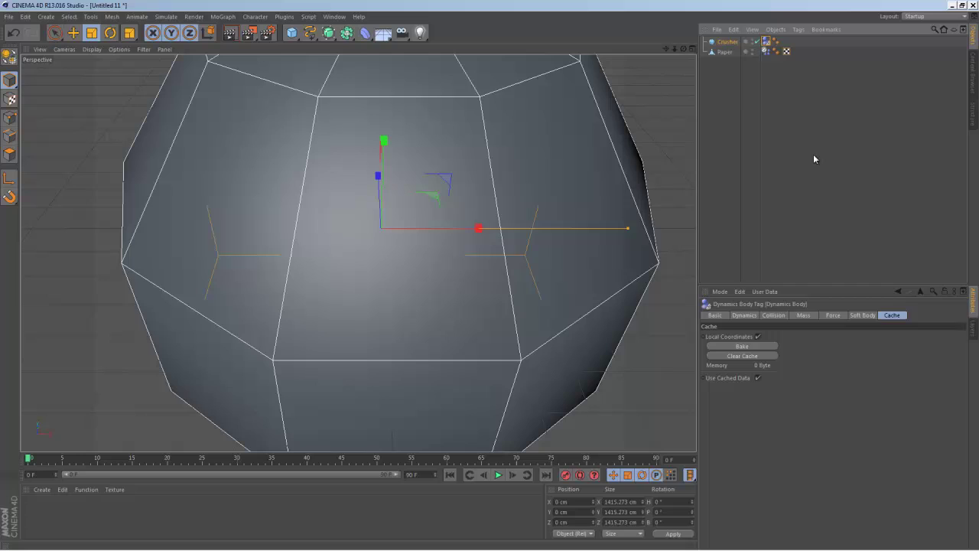
click(748, 81)
click(766, 41)
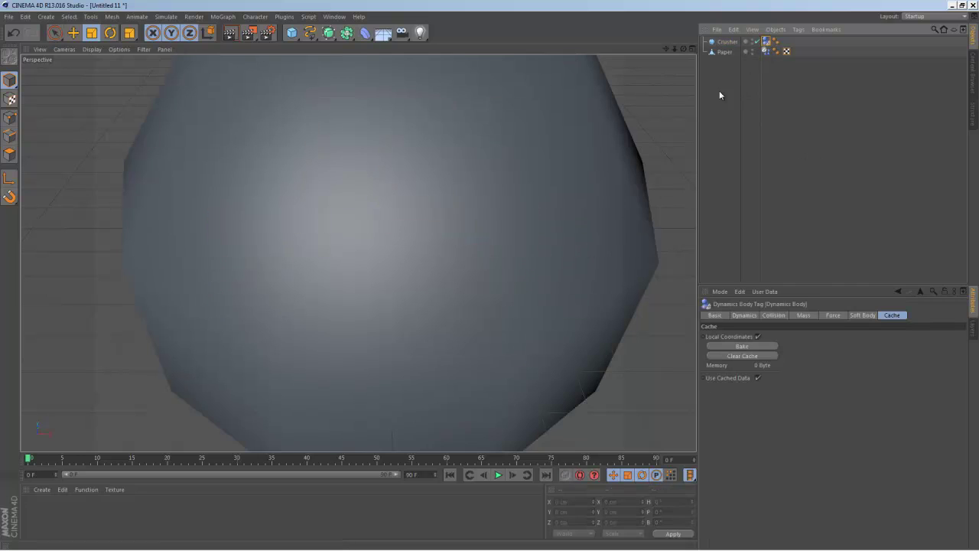
click(723, 51)
click(728, 71)
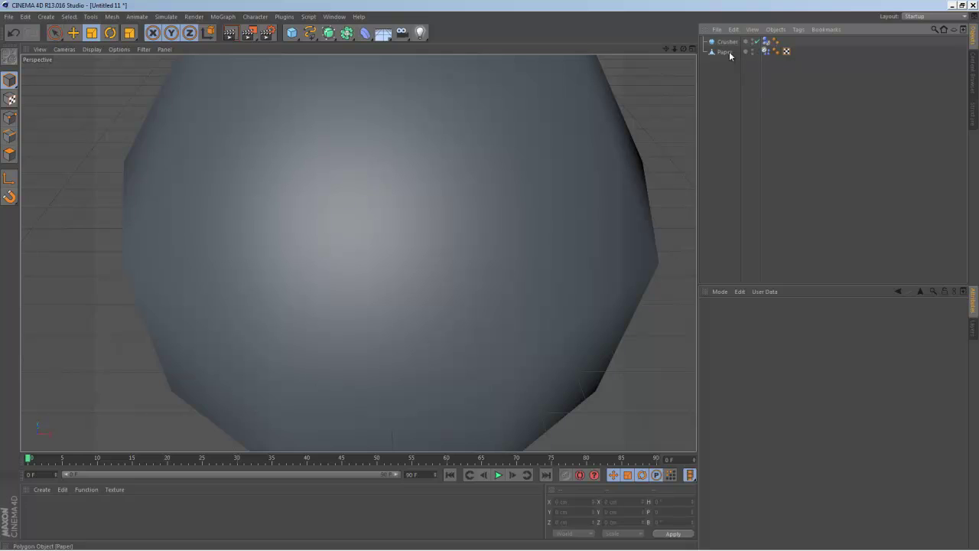
click(766, 41)
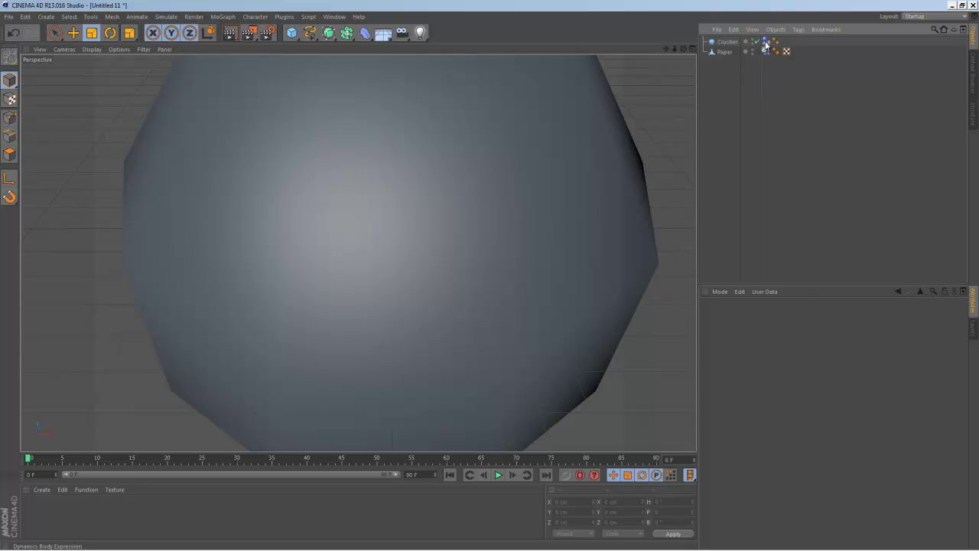
click(723, 51)
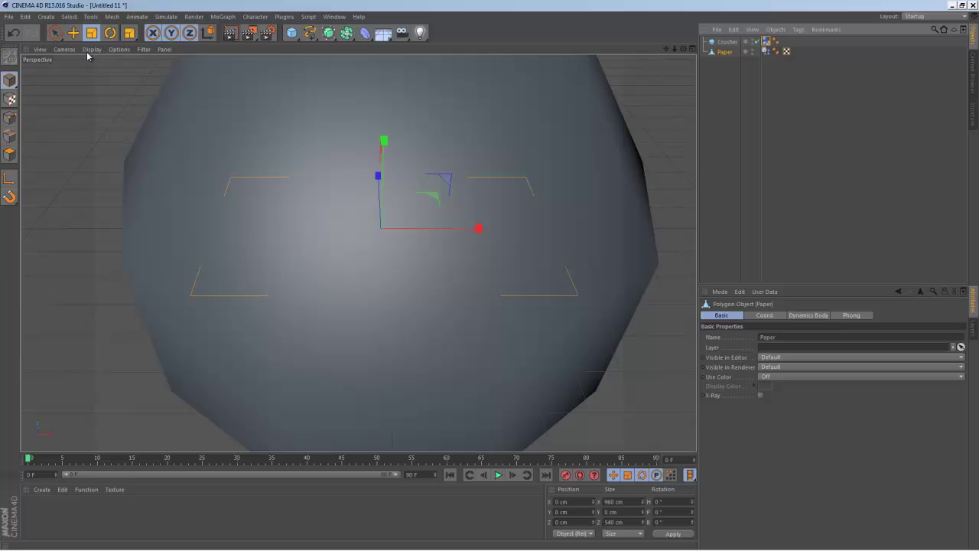
Step: Switch the viewport display to Lines, then play and rewind the simulation
click(92, 50)
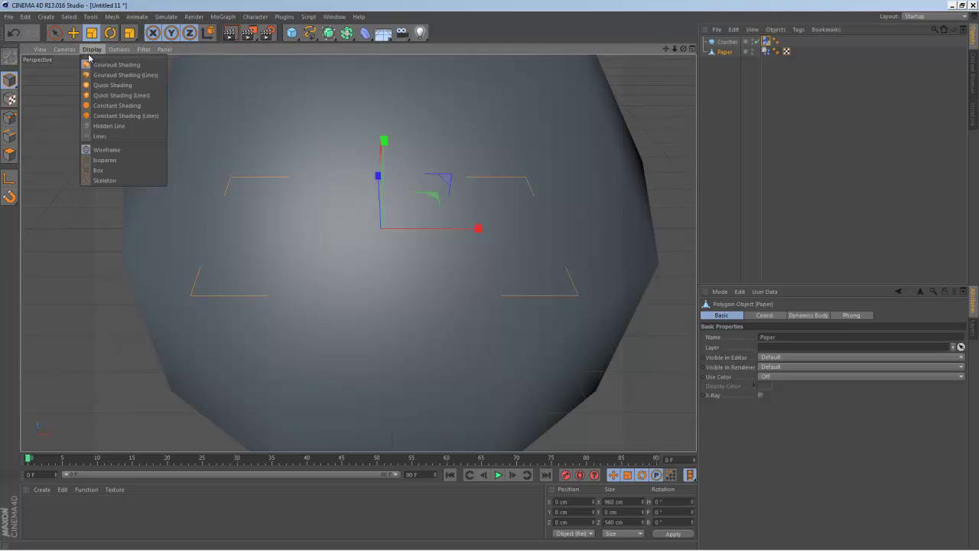
click(107, 137)
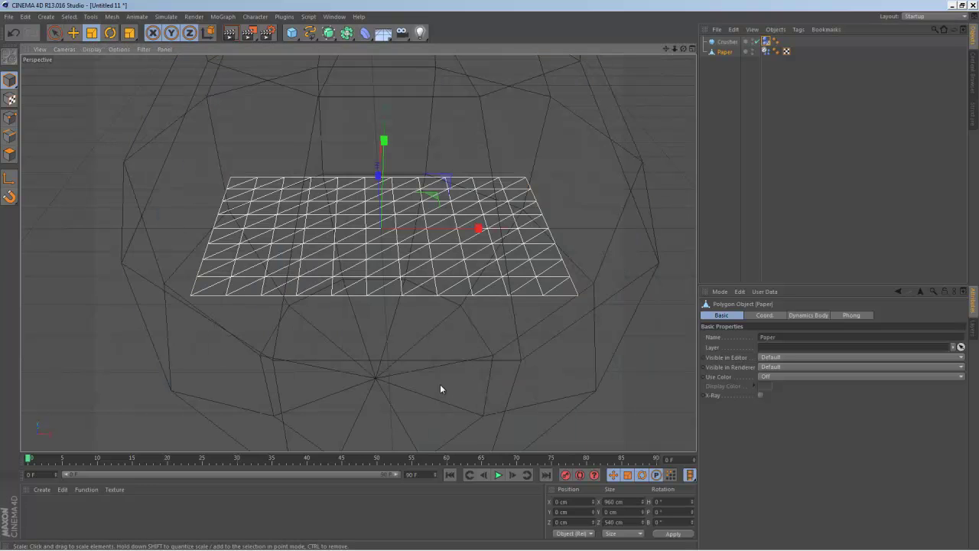
click(501, 475)
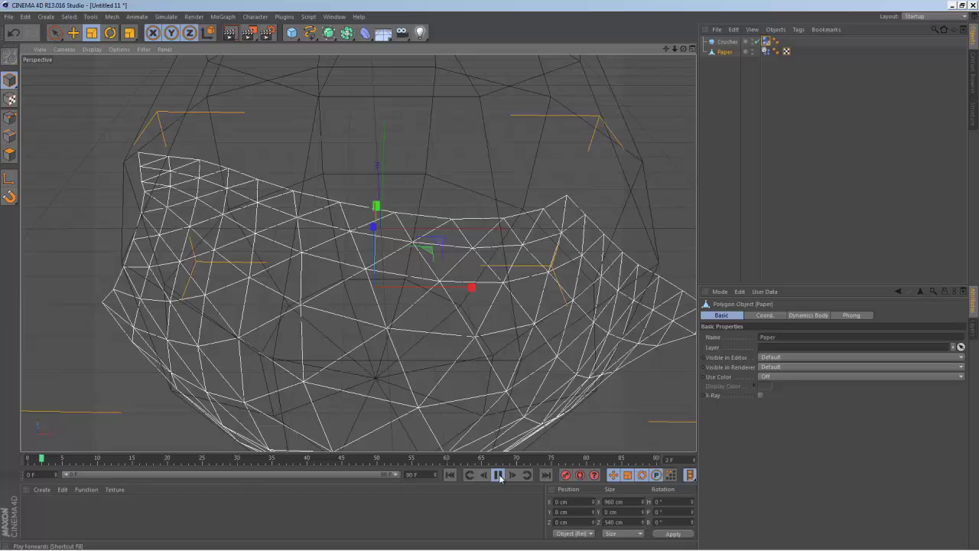
click(501, 475)
click(450, 475)
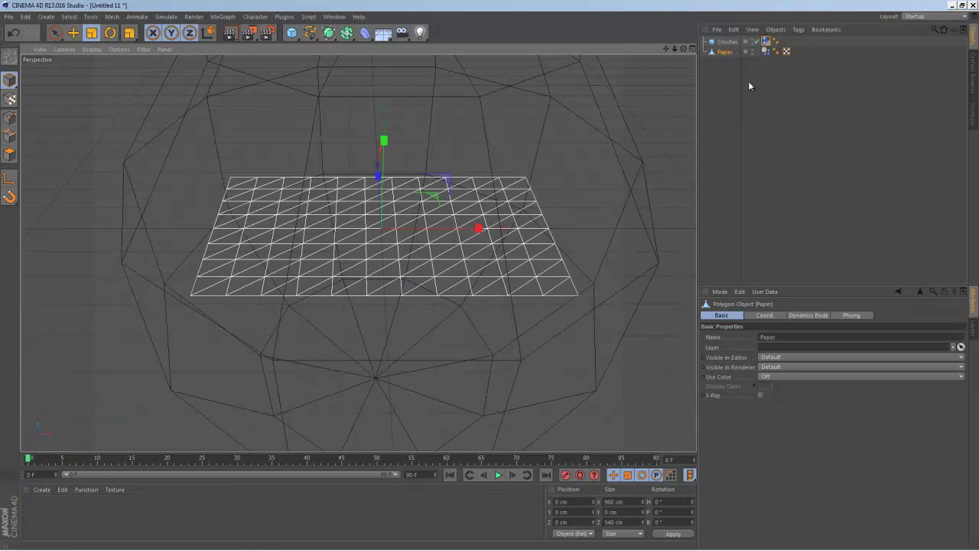
click(766, 42)
click(727, 42)
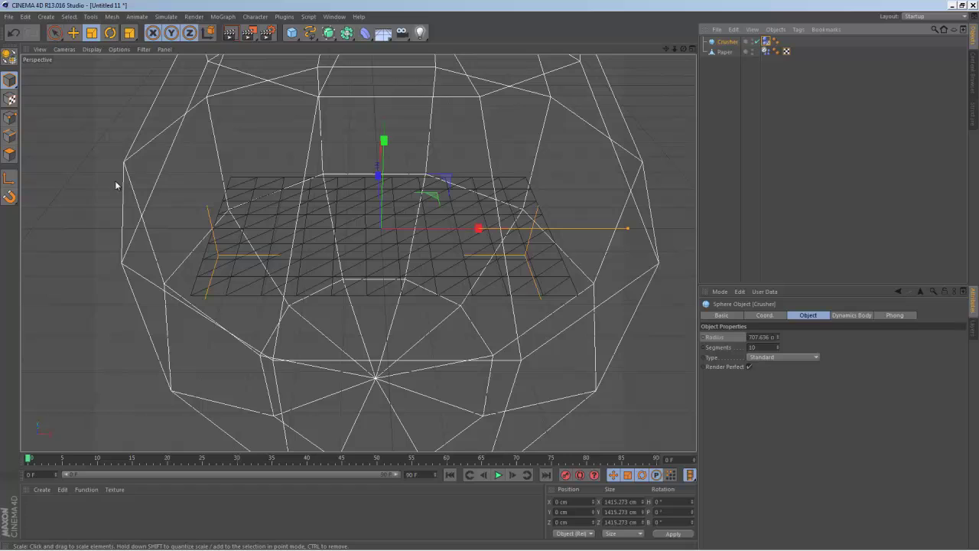
Step: Set Crusher's dynamics collision shape to Moving Mesh
click(736, 68)
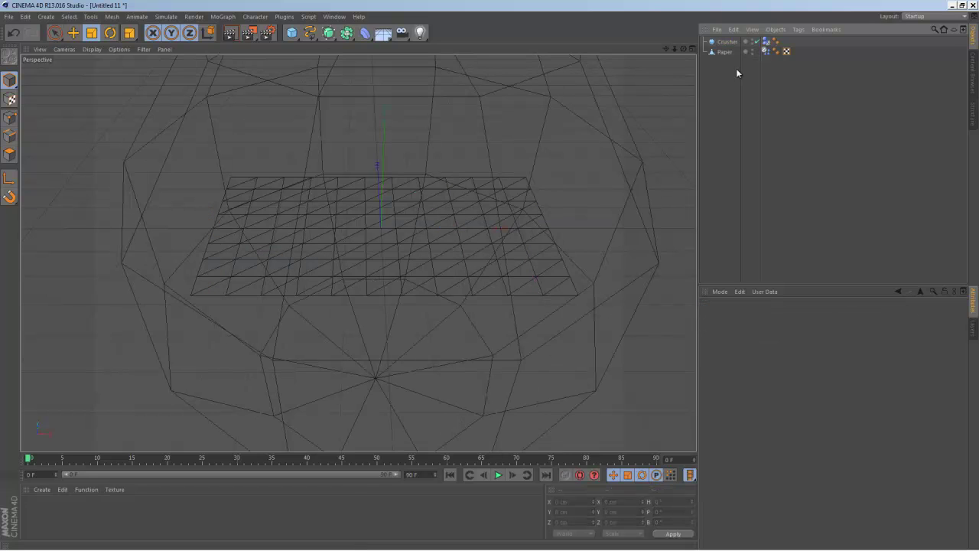
click(766, 42)
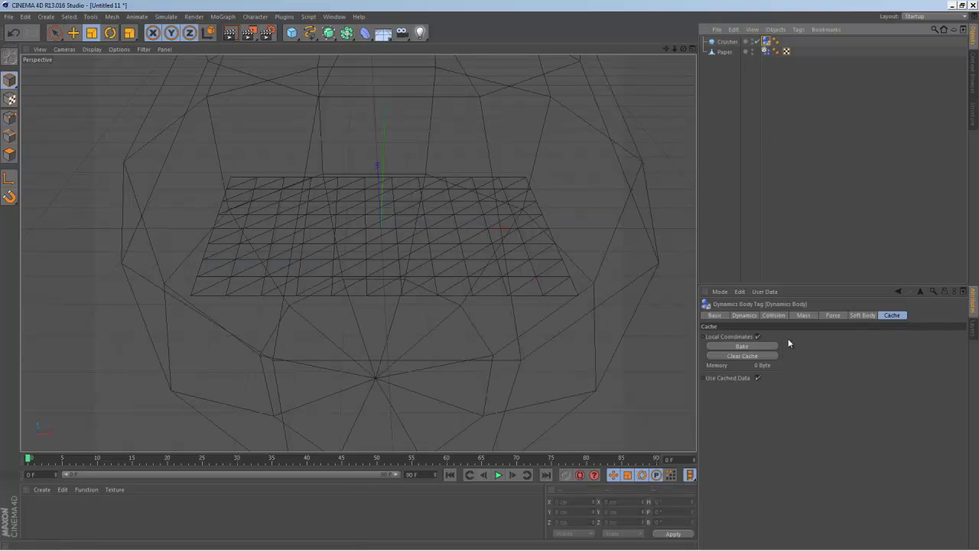
click(774, 315)
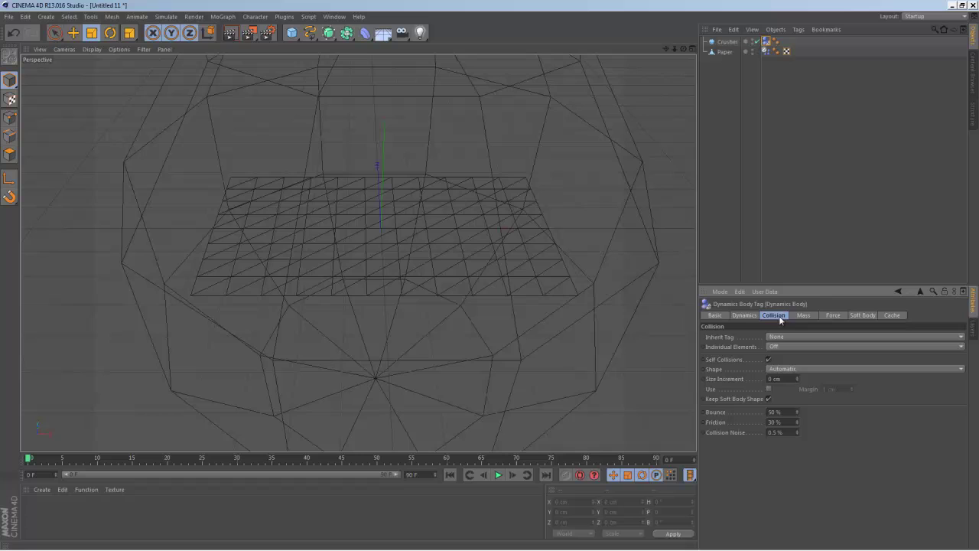
click(788, 368)
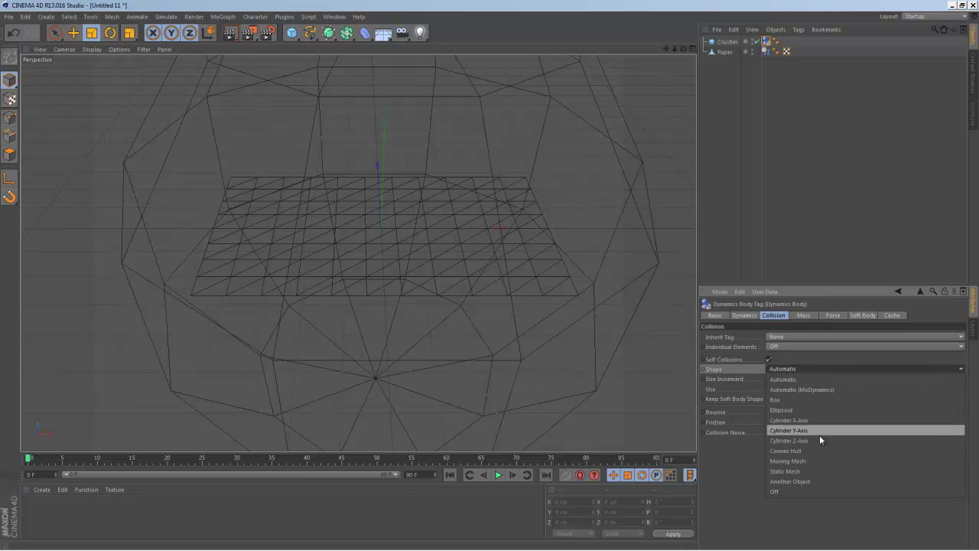
click(817, 462)
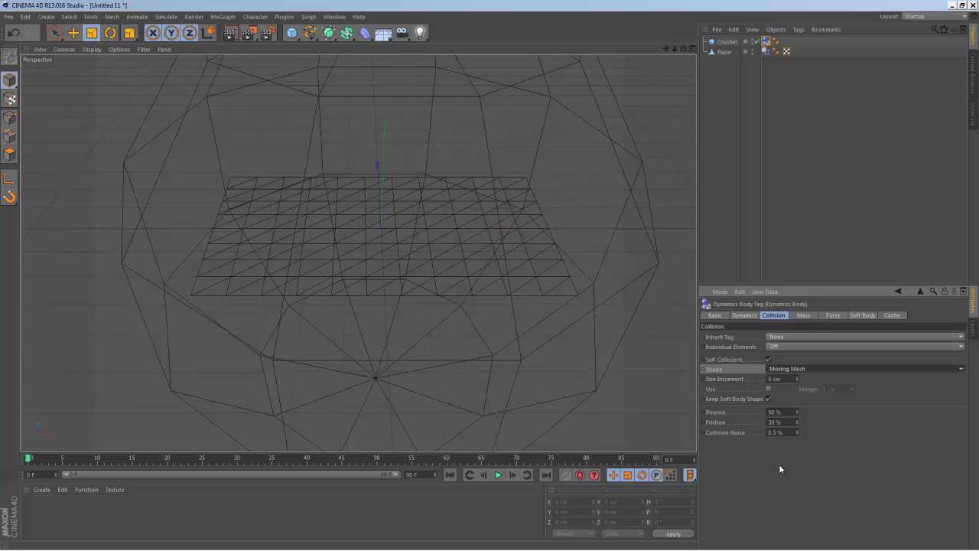
Step: Replay the simulation to check the collision, then rewind to frame 0
click(498, 475)
click(450, 475)
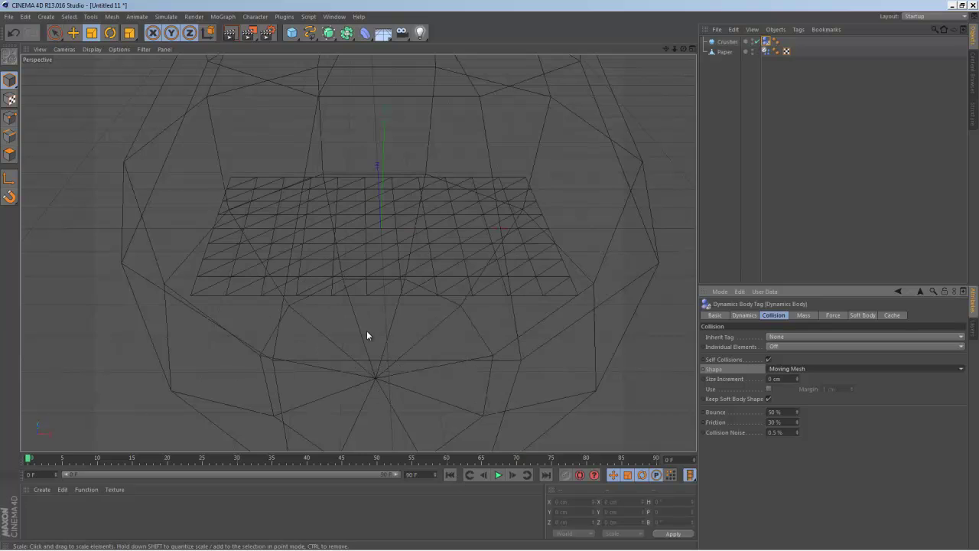
click(498, 475)
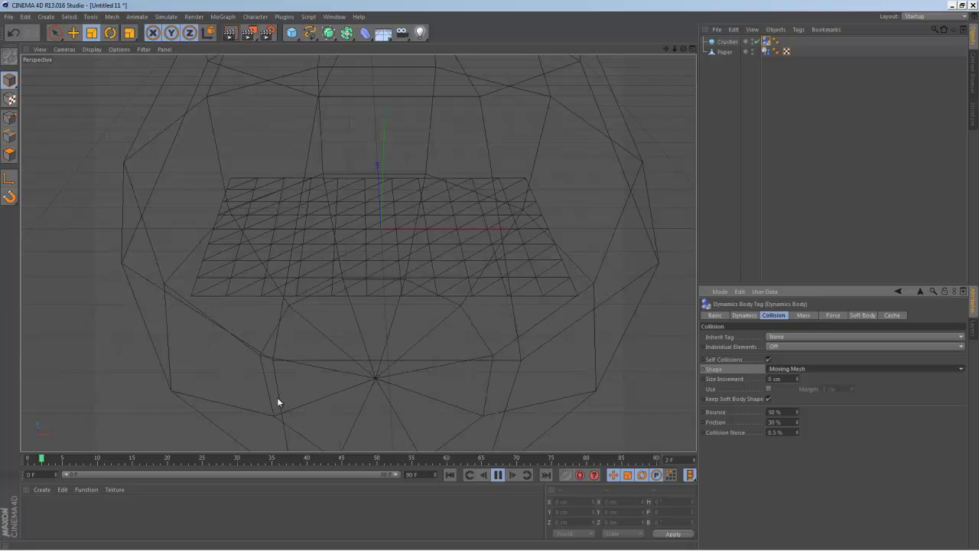
click(498, 475)
click(454, 475)
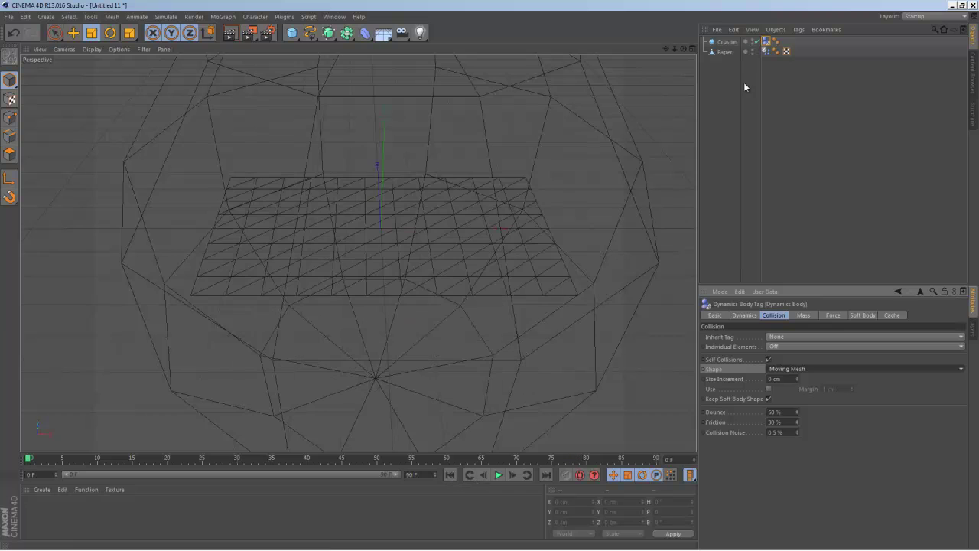
Step: Set Paper's dynamics tag to behave as a soft body
click(723, 51)
click(766, 51)
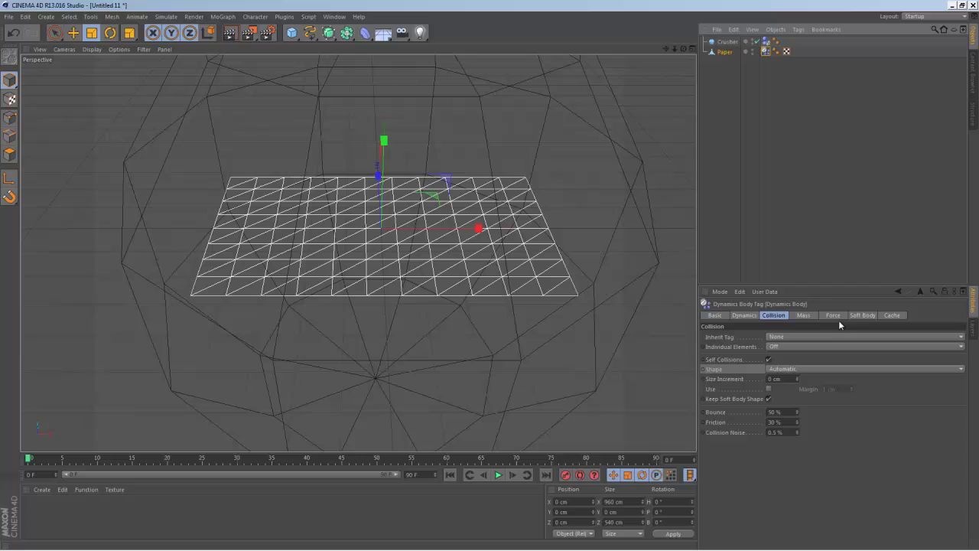
click(863, 317)
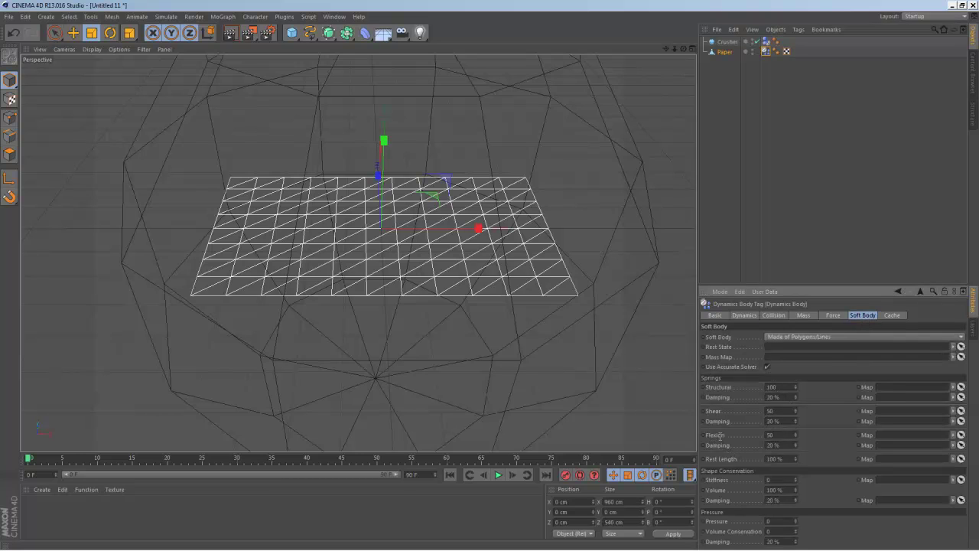
text(1)
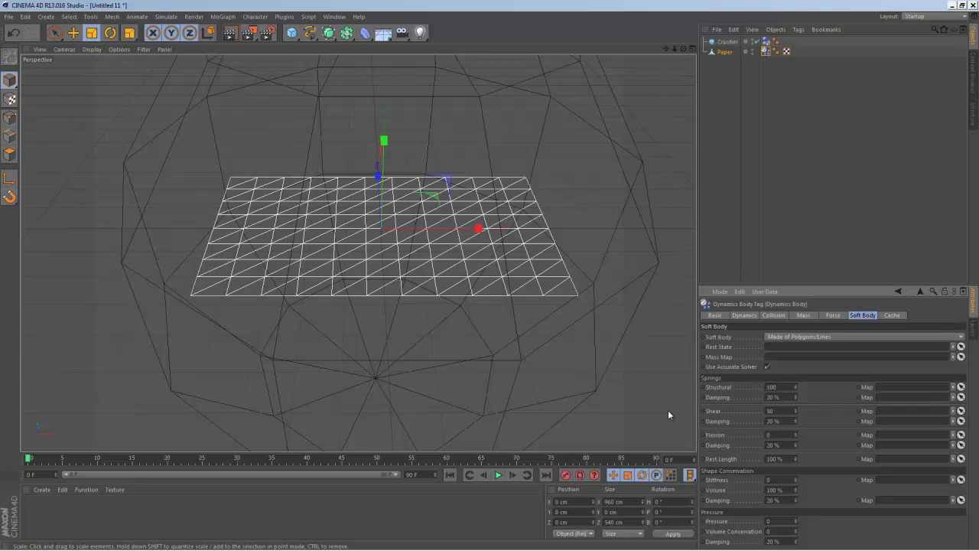
Step: Play the soft-body simulation to watch the paper crumple, then rewind to frame 0
click(498, 475)
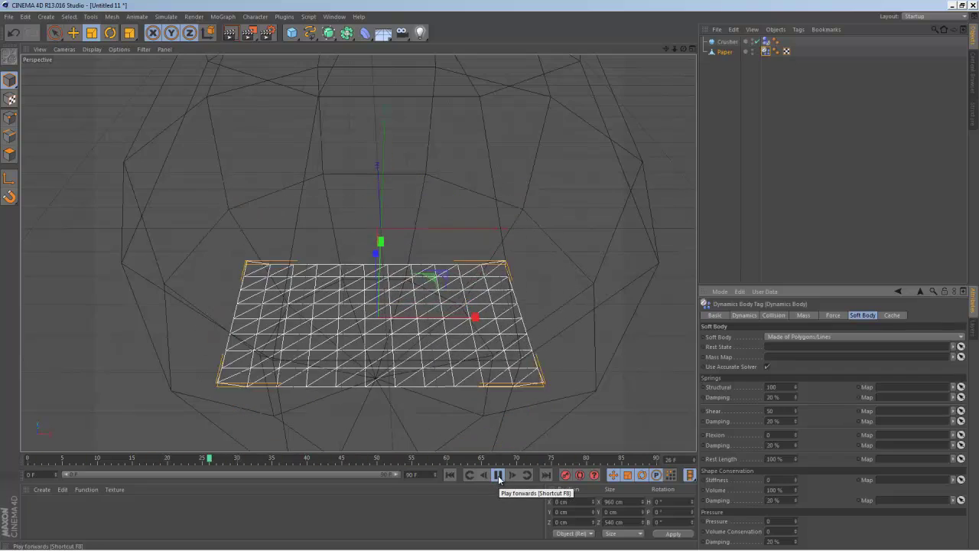
click(499, 475)
text(20)
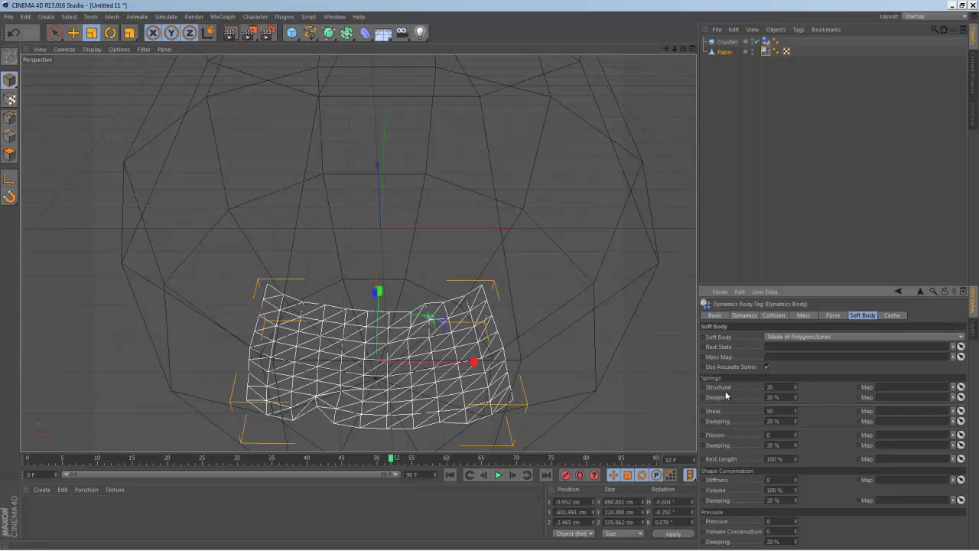
key(shift+f)
click(503, 475)
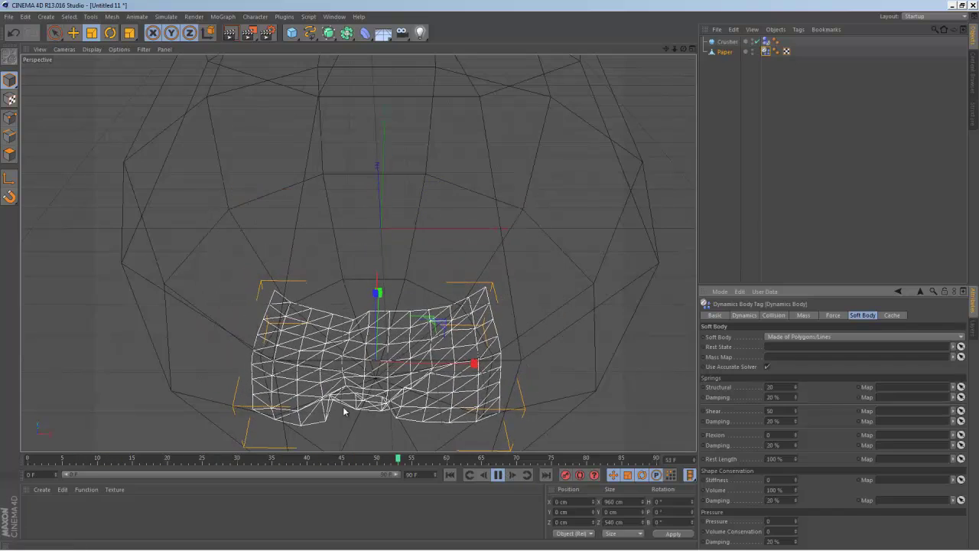
click(498, 475)
click(451, 476)
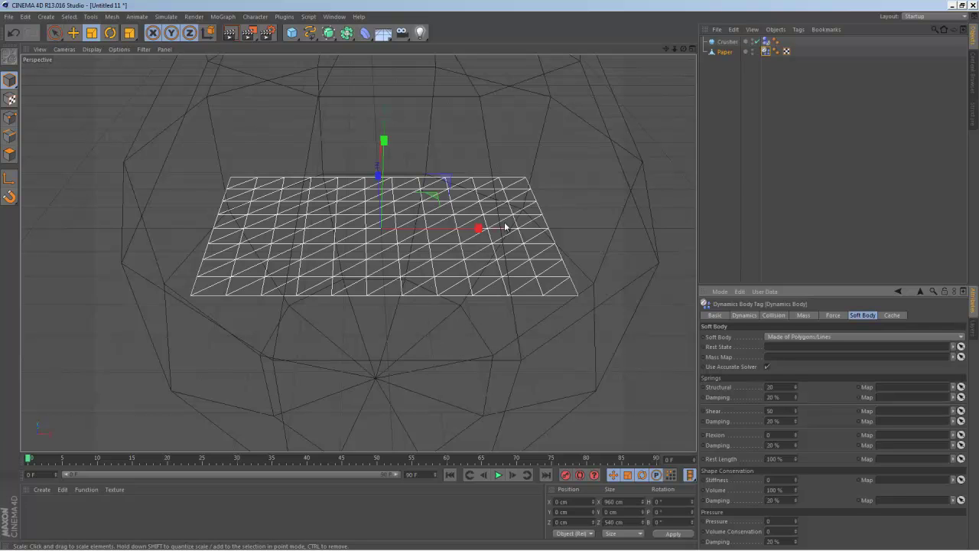
click(498, 475)
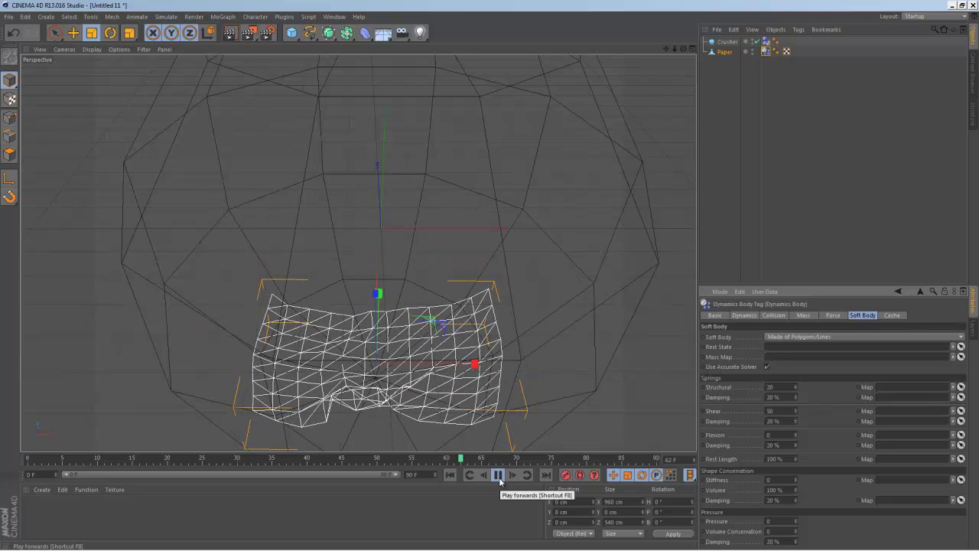
click(498, 475)
click(451, 474)
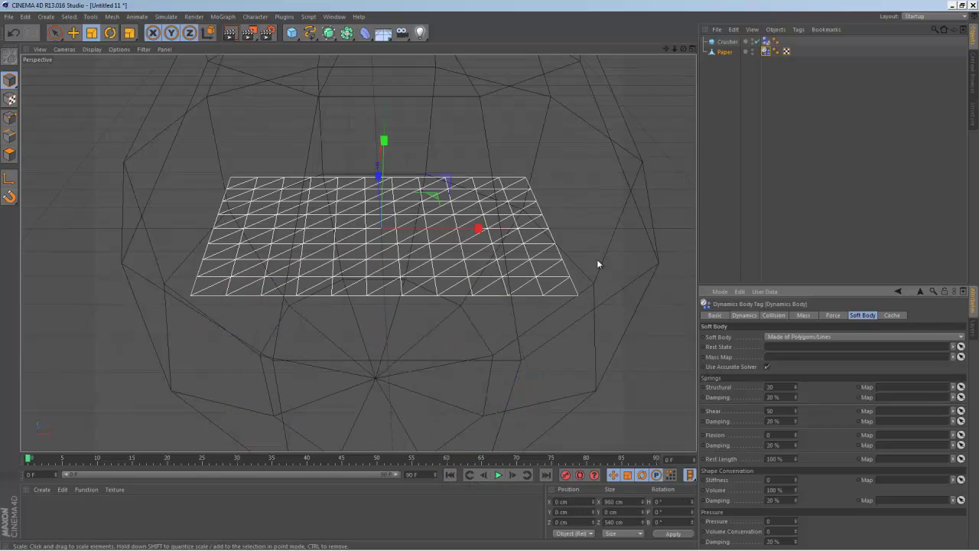
Step: Try shrinking Crusher's radius, then undo the change
click(617, 225)
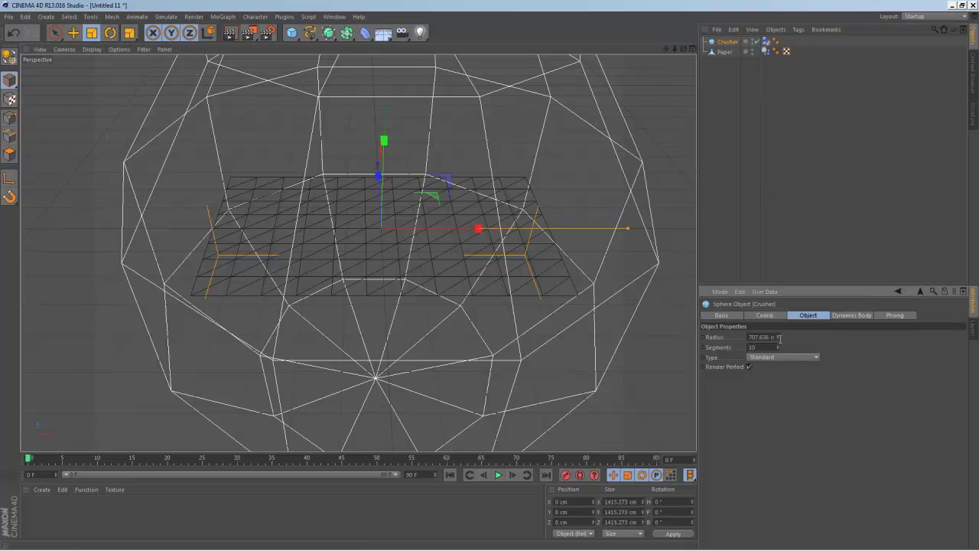
click(719, 338)
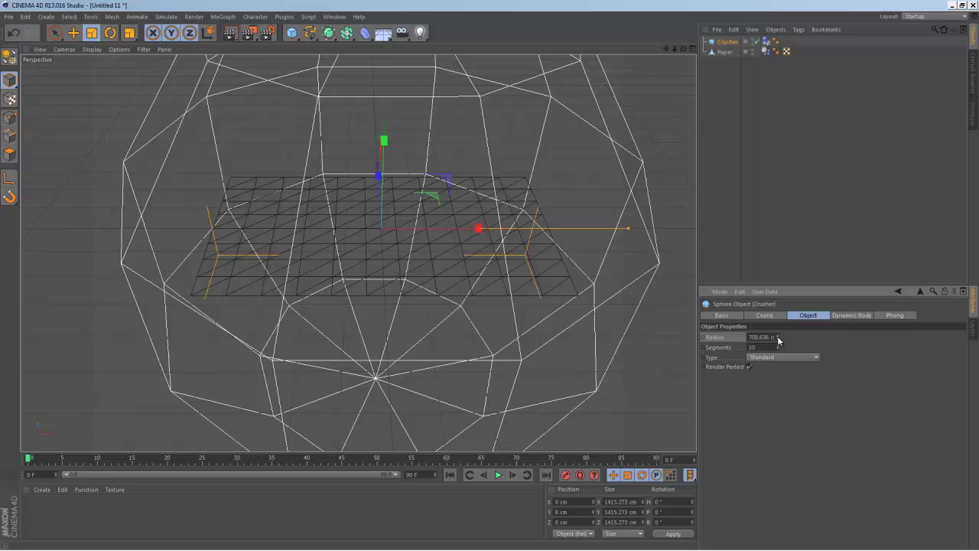
drag(779, 339, 779, 339)
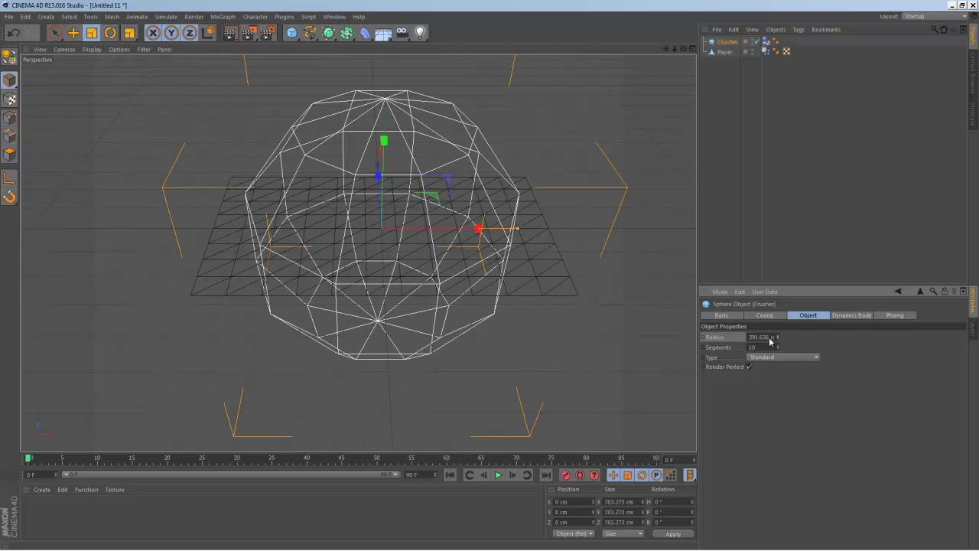
key(ctrl+z)
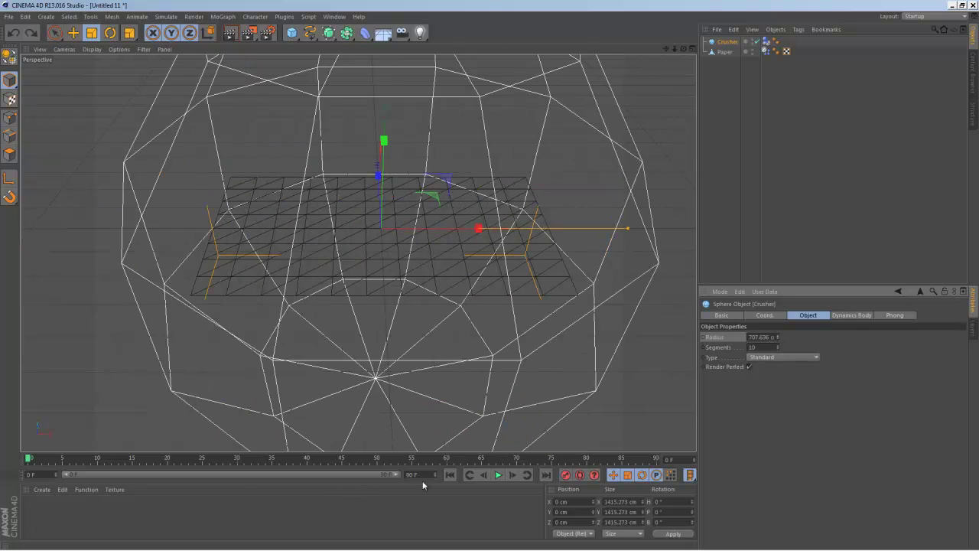
Step: Set the animation end frame to 30
click(412, 474)
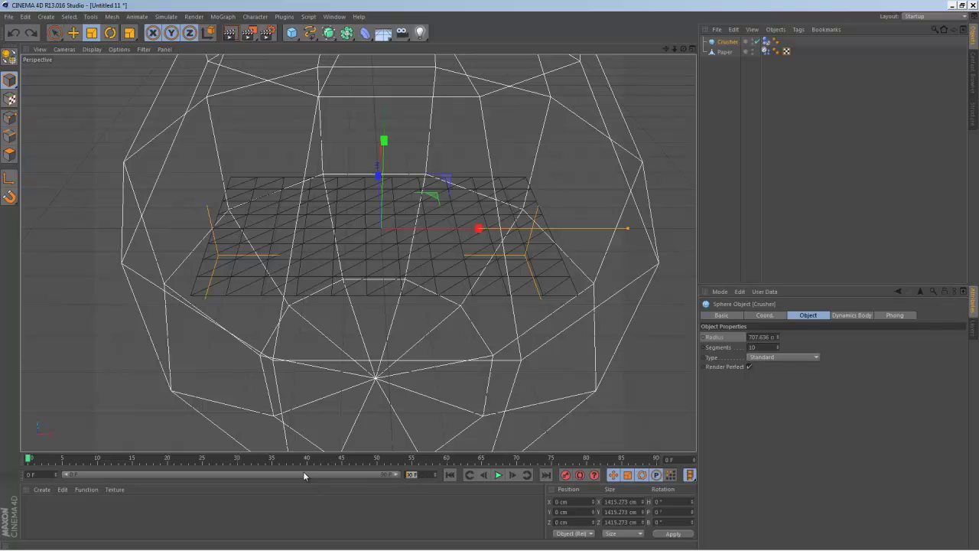
text(30)
key(Return)
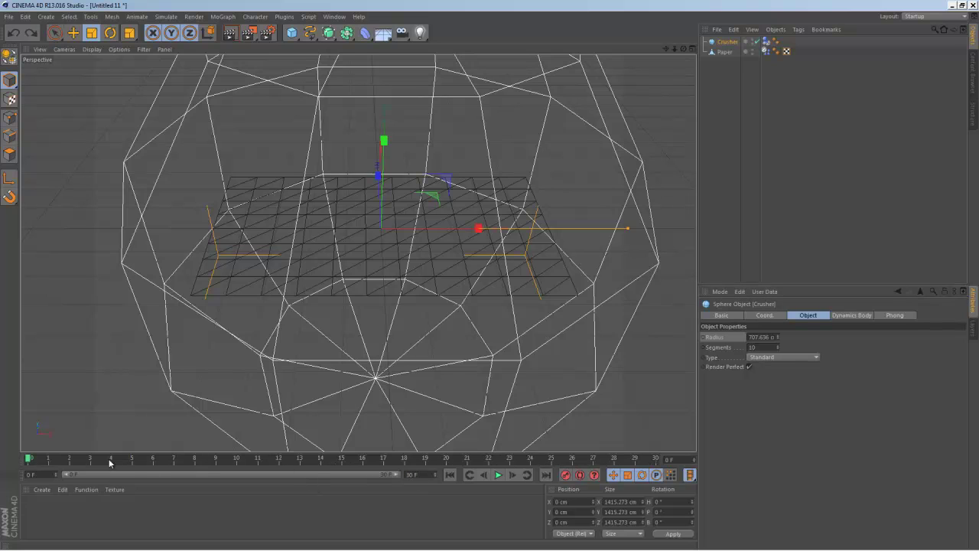
Step: Keyframe Crusher's radius at frame 0 and set it to 200 cm at frame 30
ctrl+click(704, 337)
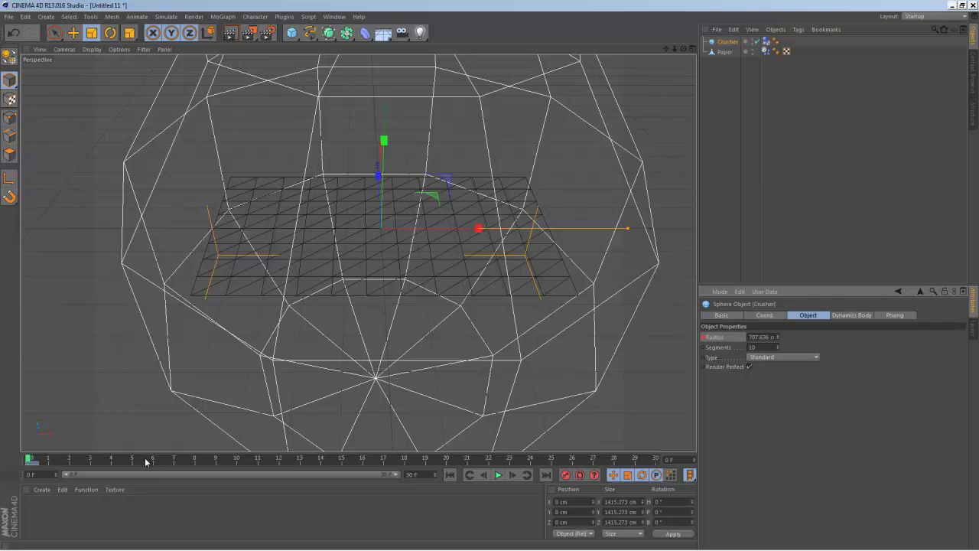
drag(146, 461, 666, 462)
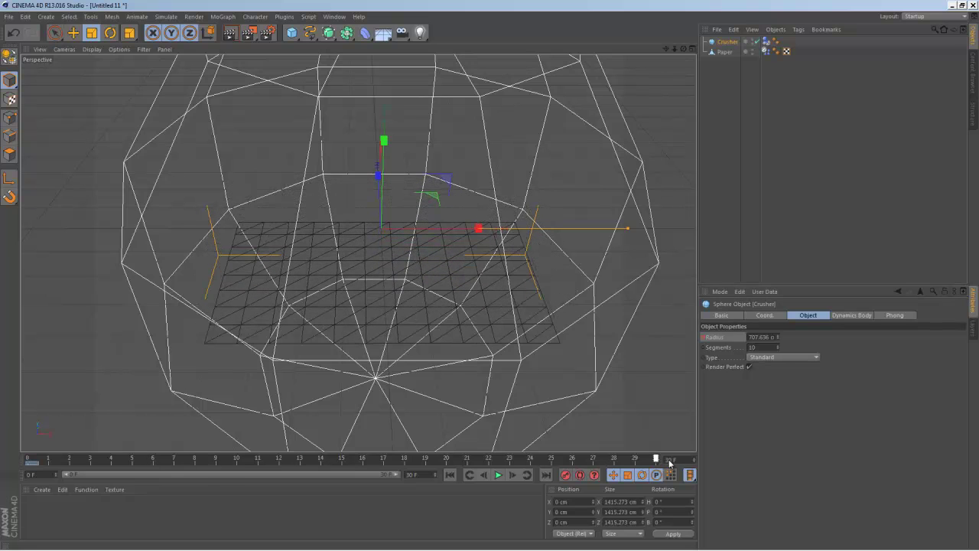
drag(779, 337, 778, 337)
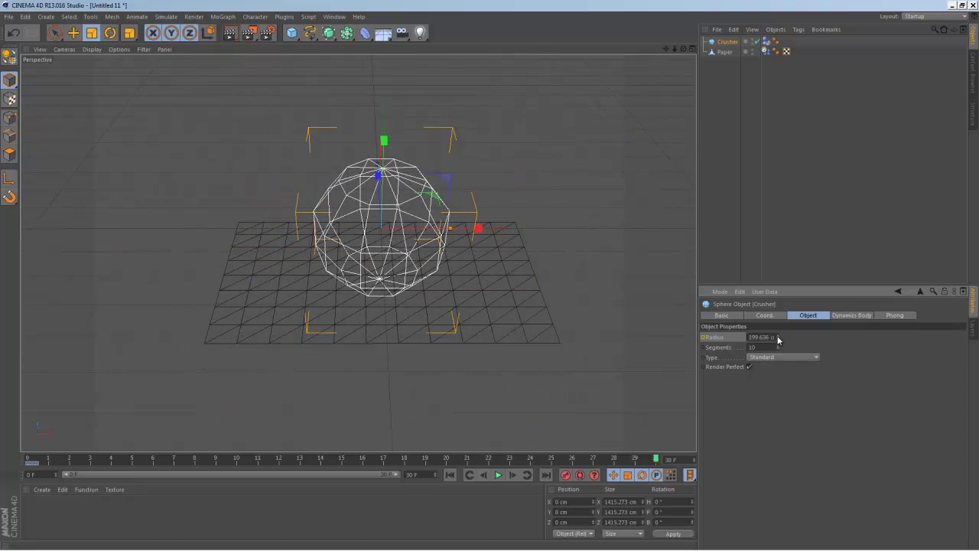
mouse_move(456, 232)
alt+mouse_down()
mouse_move(476, 247)
mouse_move(481, 215)
alt+mouse_up()
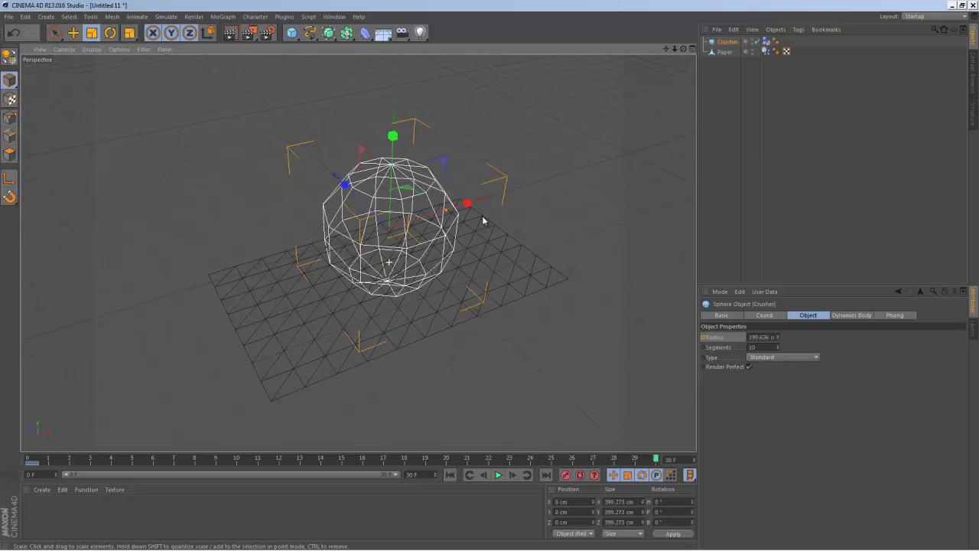
click(765, 338)
text(200)
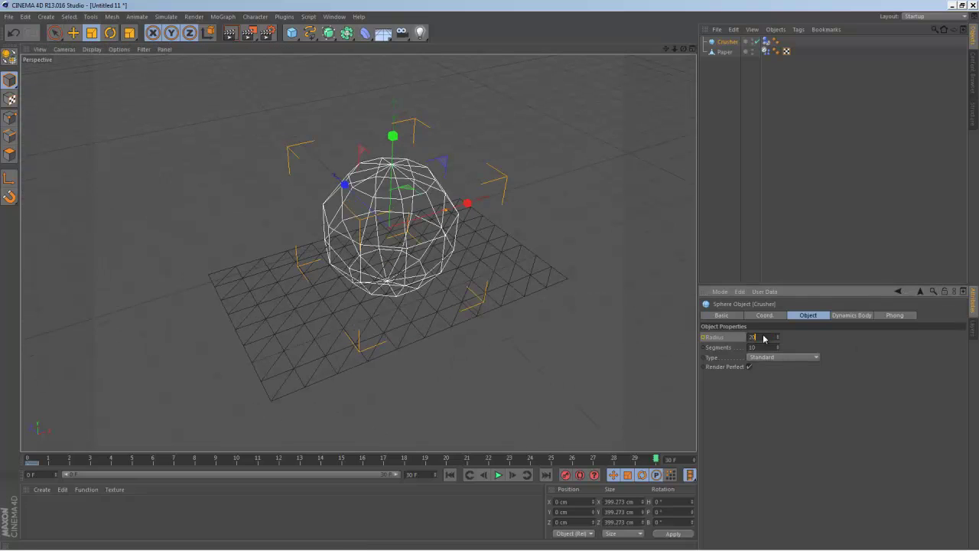
key(Return)
Step: Run the shrinking-Crusher simulation from the start, then stop and rewind to frame 0
click(450, 474)
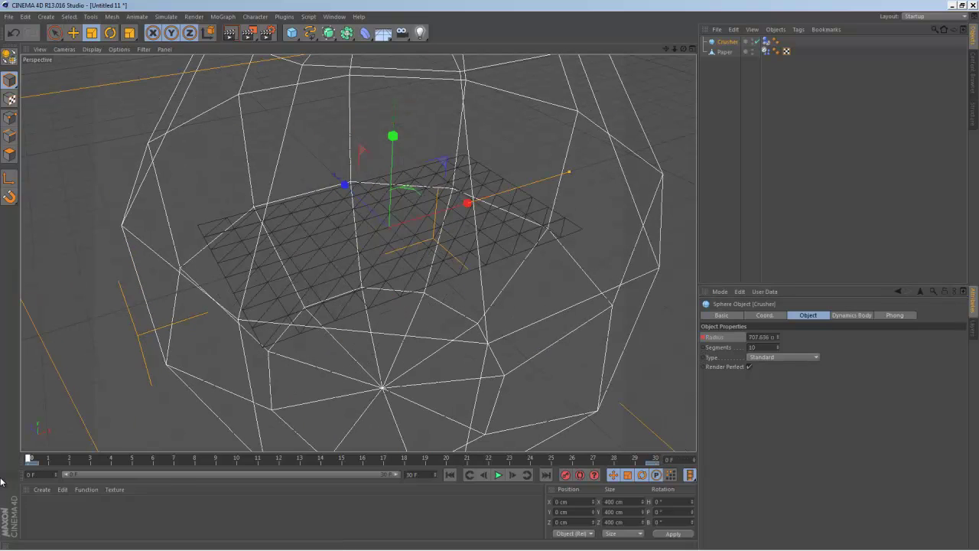
click(500, 476)
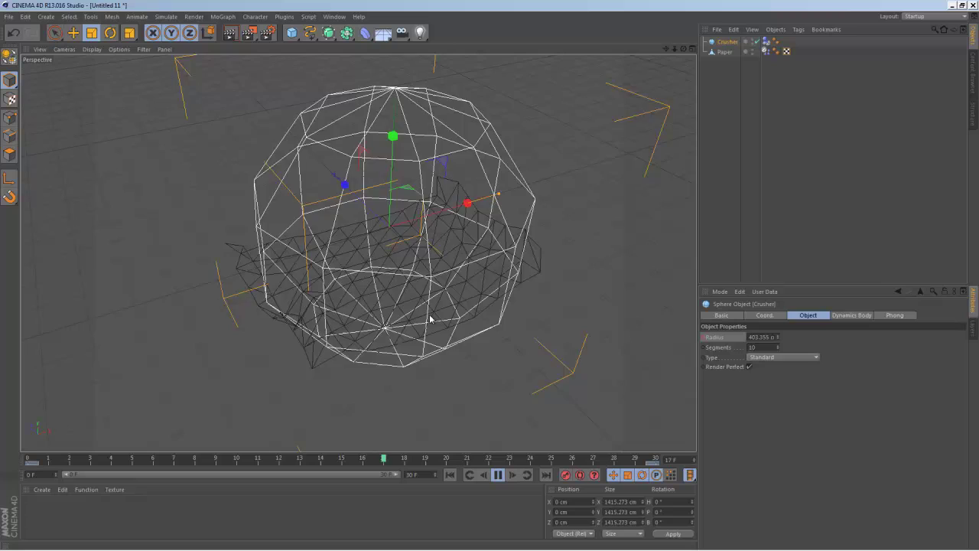
click(498, 475)
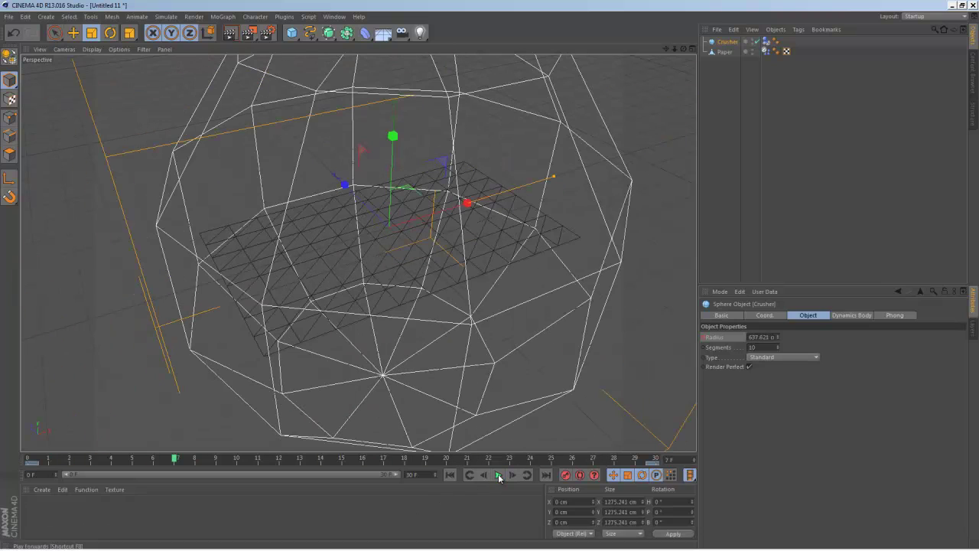
click(471, 476)
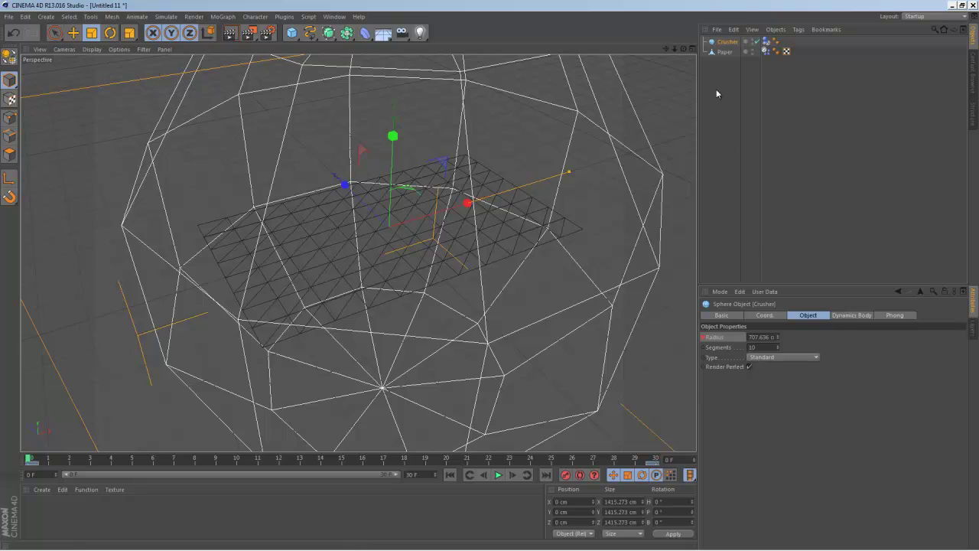
Step: Turn on Use for Margin in the Crusher's Dynamics Body Collision settings
click(767, 42)
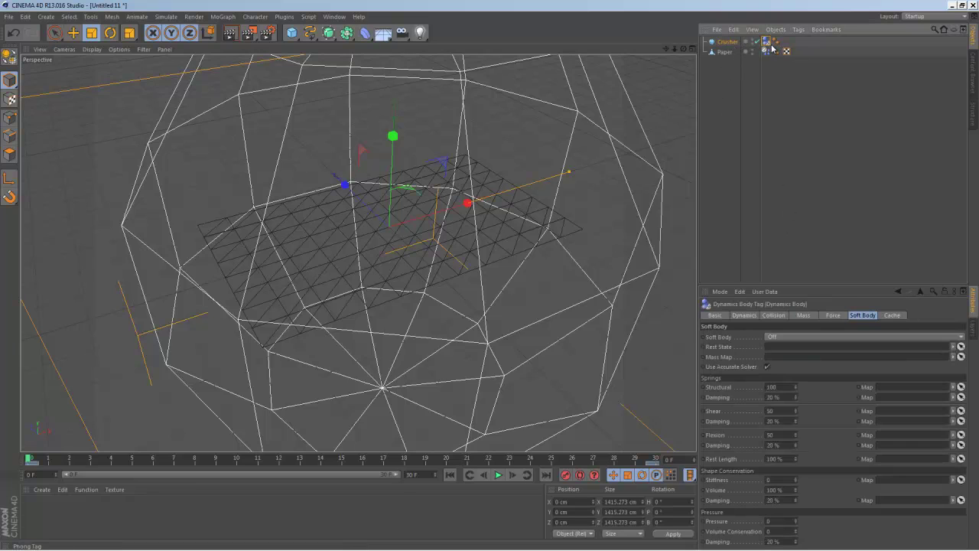
click(783, 314)
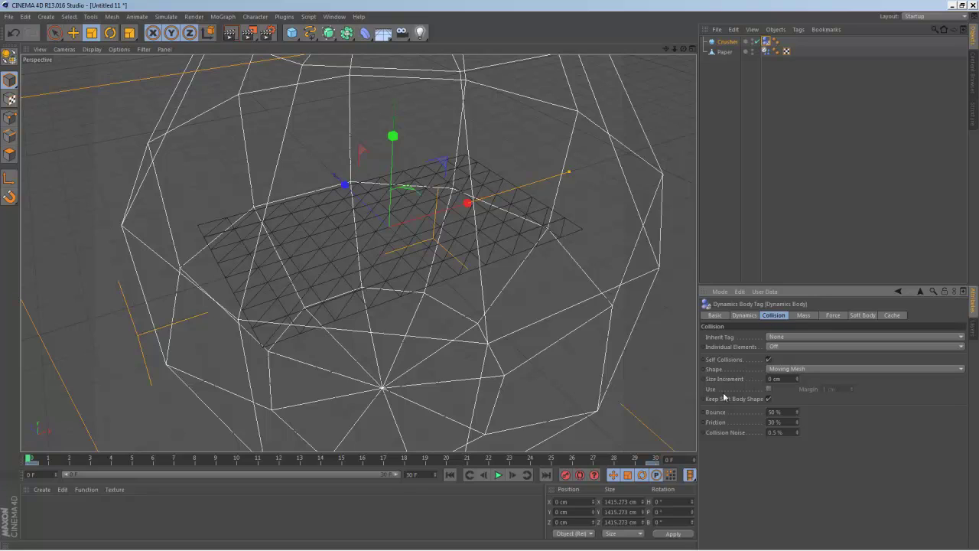
click(769, 389)
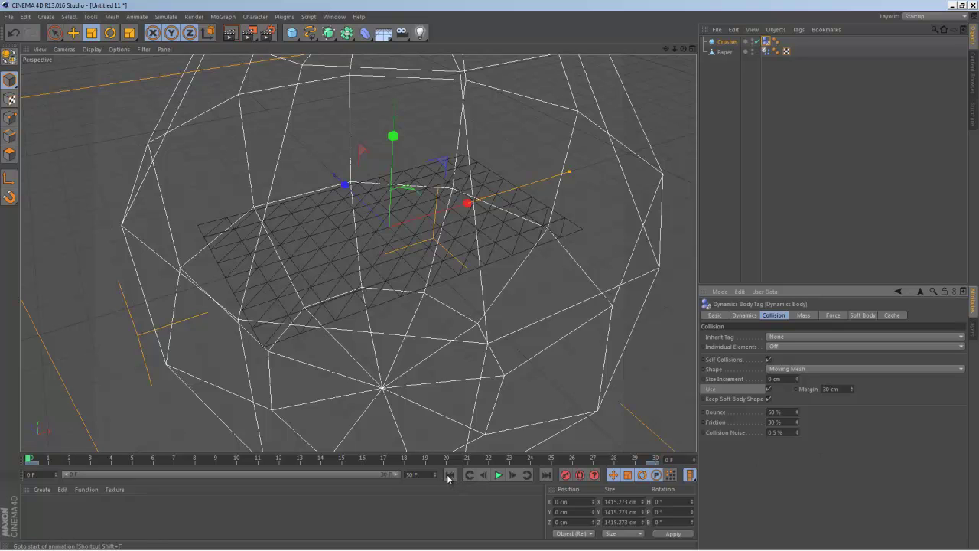
Step: Replay the simulation with the new margin, then stop and rewind to frame 0
click(499, 475)
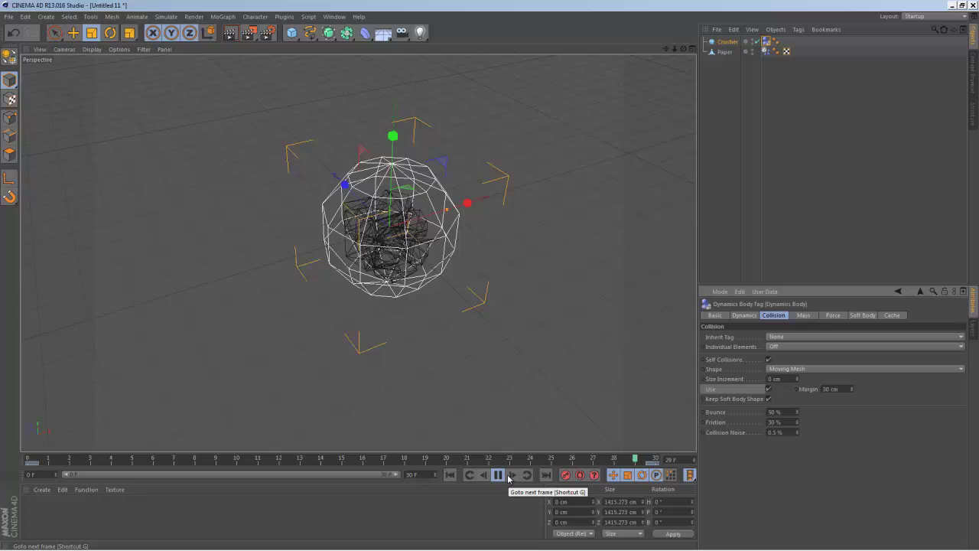
click(497, 476)
click(450, 475)
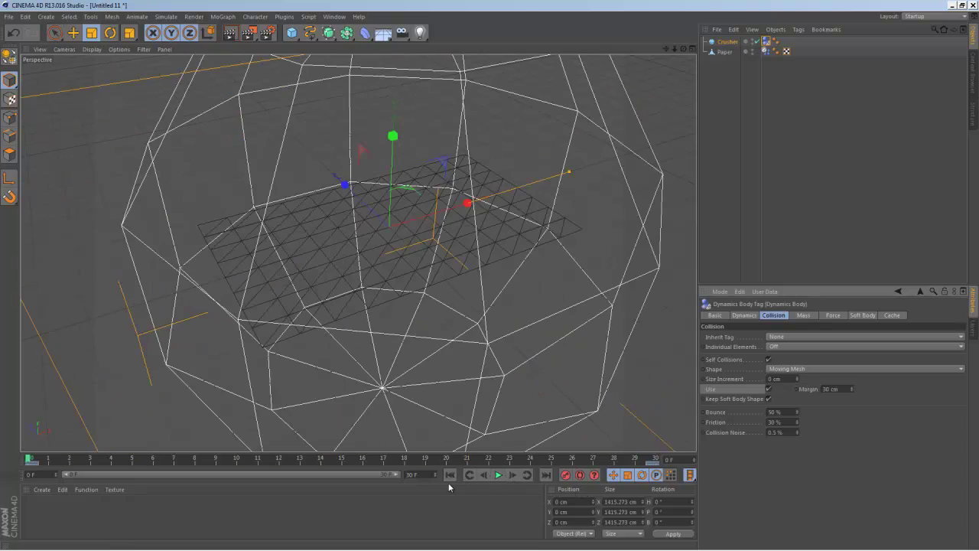
Step: Switch the viewport to Gouraud Shading (Lines) and hide Crusher so only Paper shows
click(91, 49)
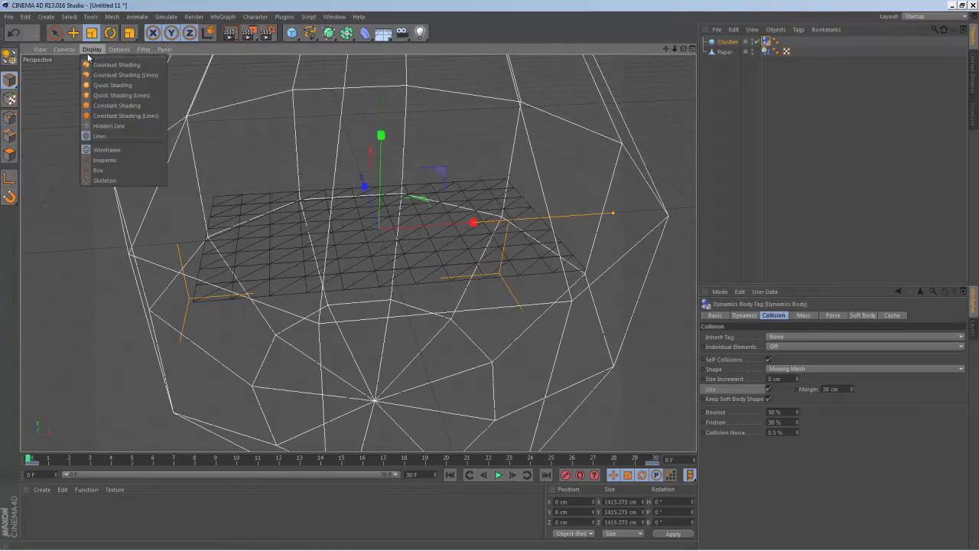
click(146, 75)
click(740, 90)
click(727, 41)
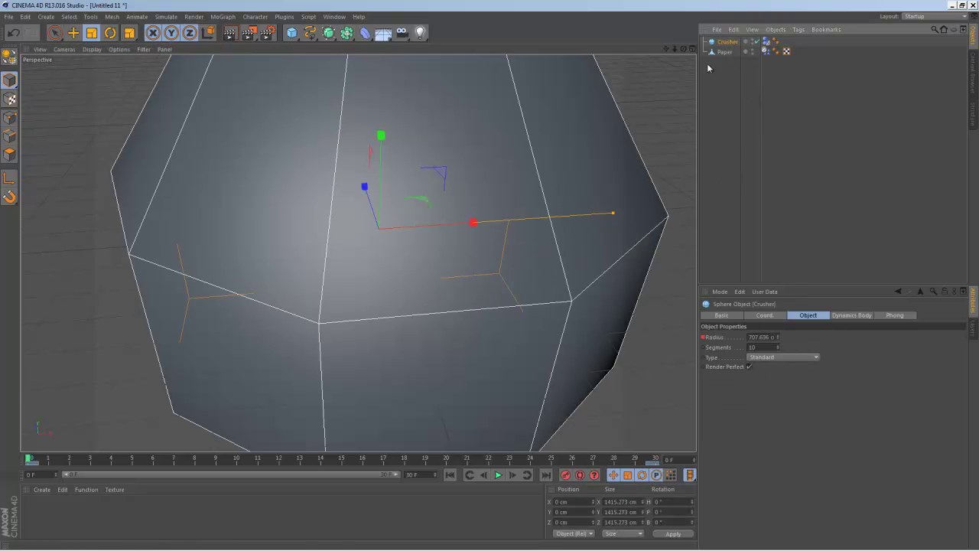
click(753, 42)
mouse_move(628, 153)
alt+mouse_down()
mouse_move(513, 205)
mouse_move(299, 398)
alt+mouse_up()
Step: Create a new material Mat and turn off its specular highlight
double_click(115, 518)
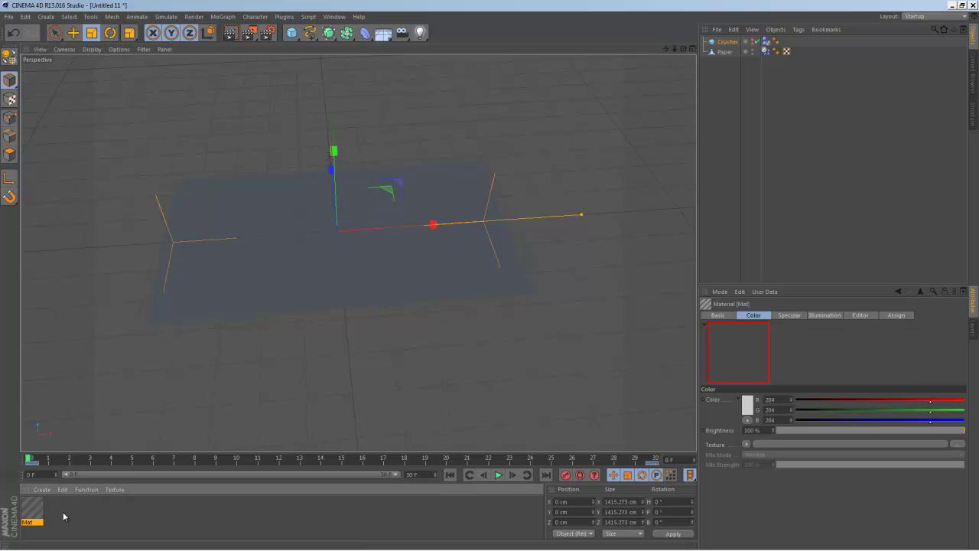
click(42, 490)
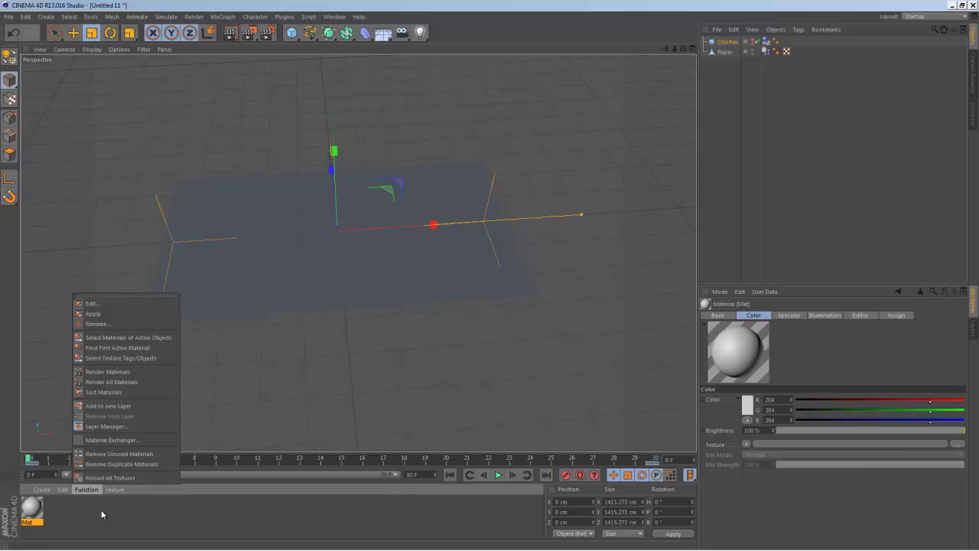
click(101, 510)
double_click(32, 508)
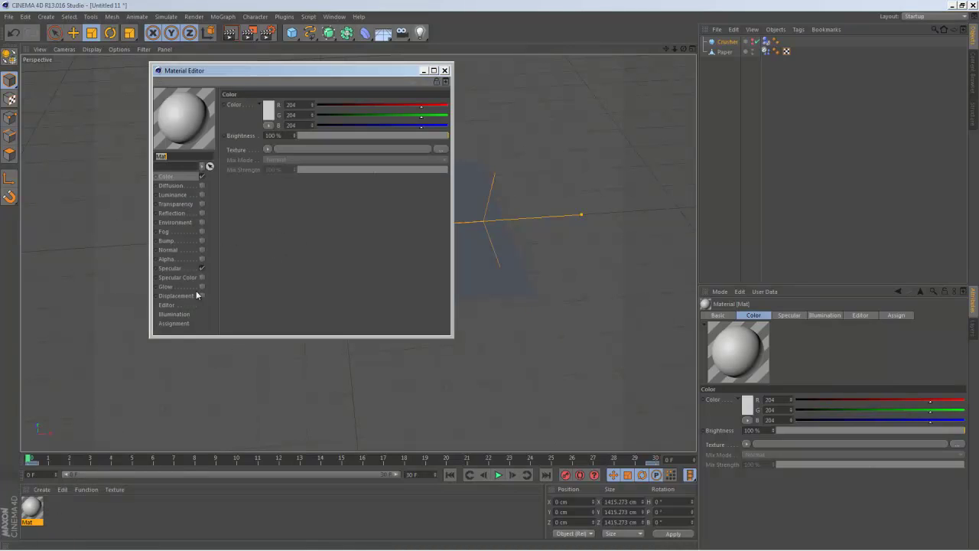
click(170, 269)
click(202, 268)
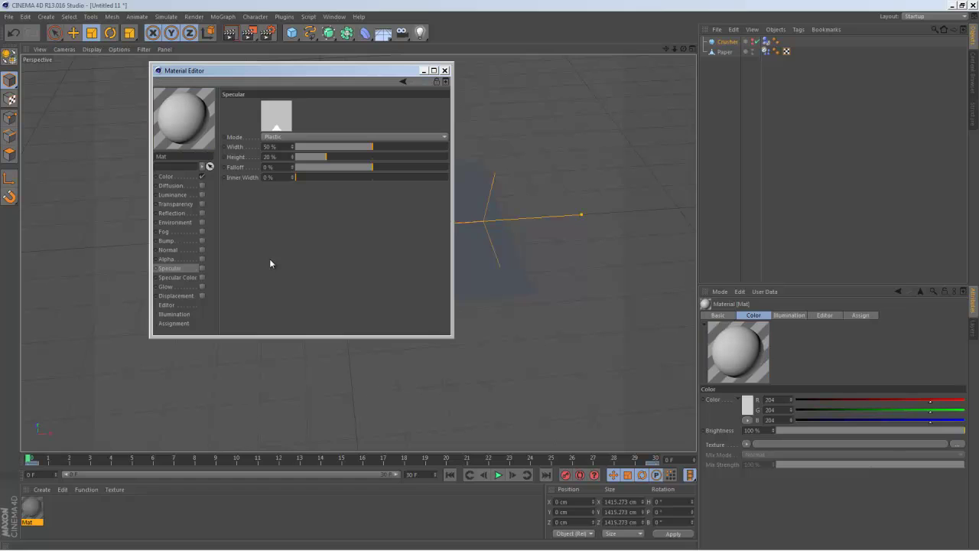
click(193, 178)
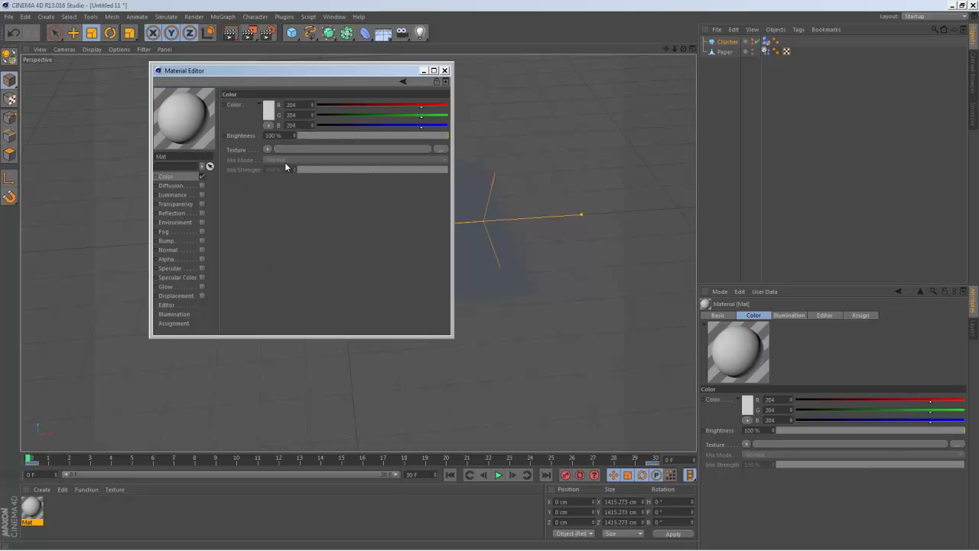
Step: Load the orange-logo image into Mat's Color channel, apply Mat to Paper, and play
click(267, 149)
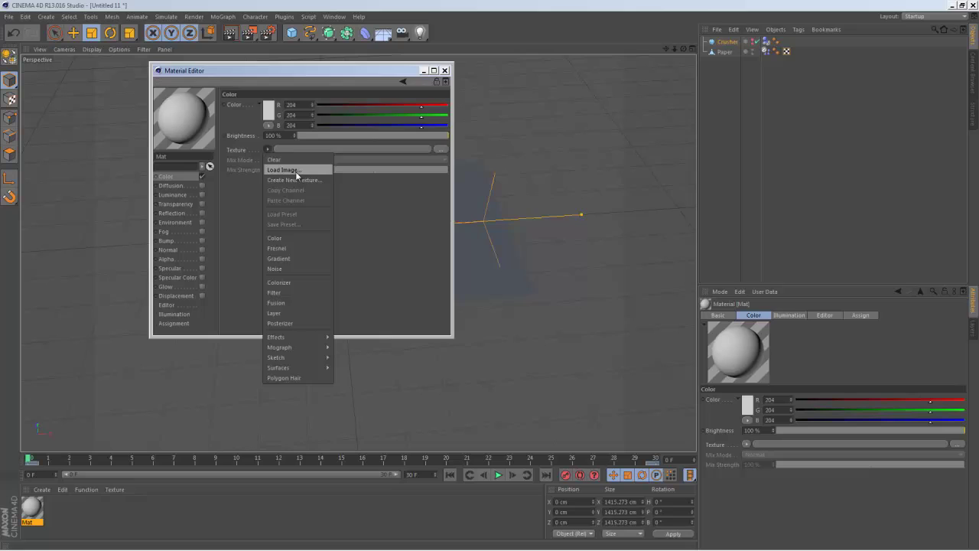
click(283, 170)
double_click(277, 165)
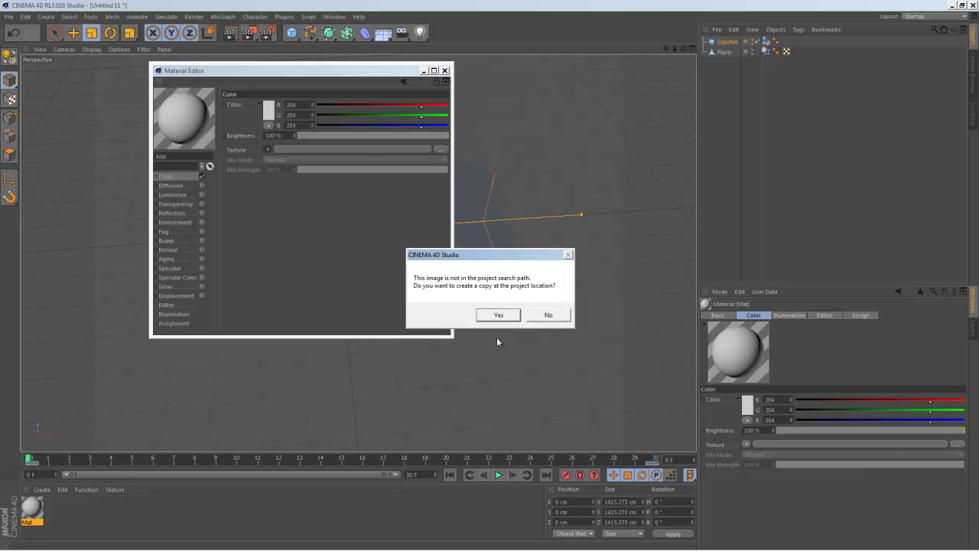
click(499, 314)
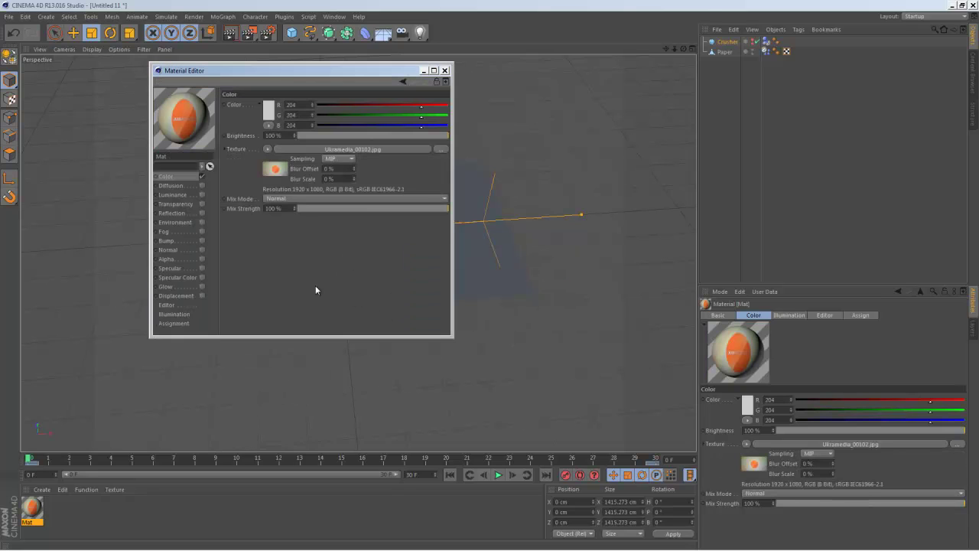
click(444, 71)
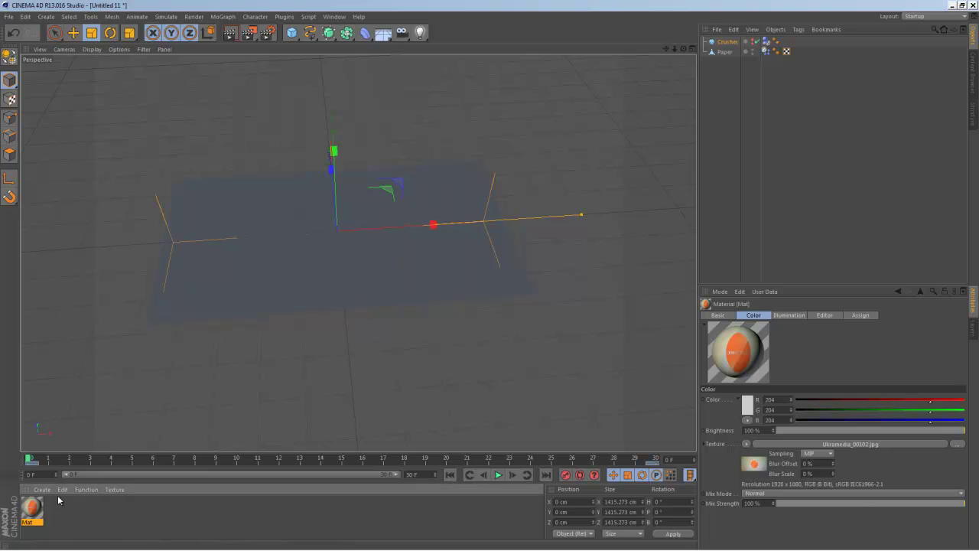
mouse_move(774, 70)
mouse_down()
mouse_move(732, 45)
mouse_move(725, 52)
mouse_up()
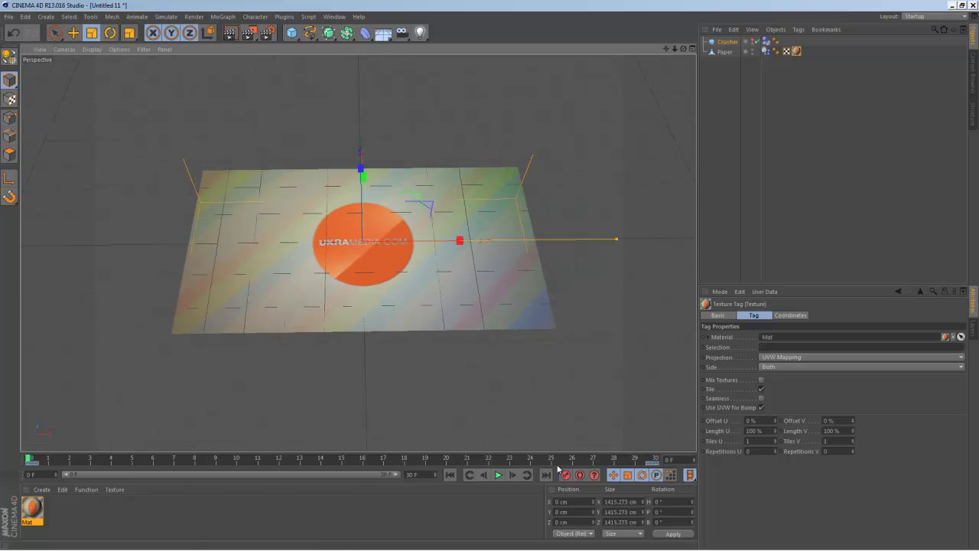
click(498, 475)
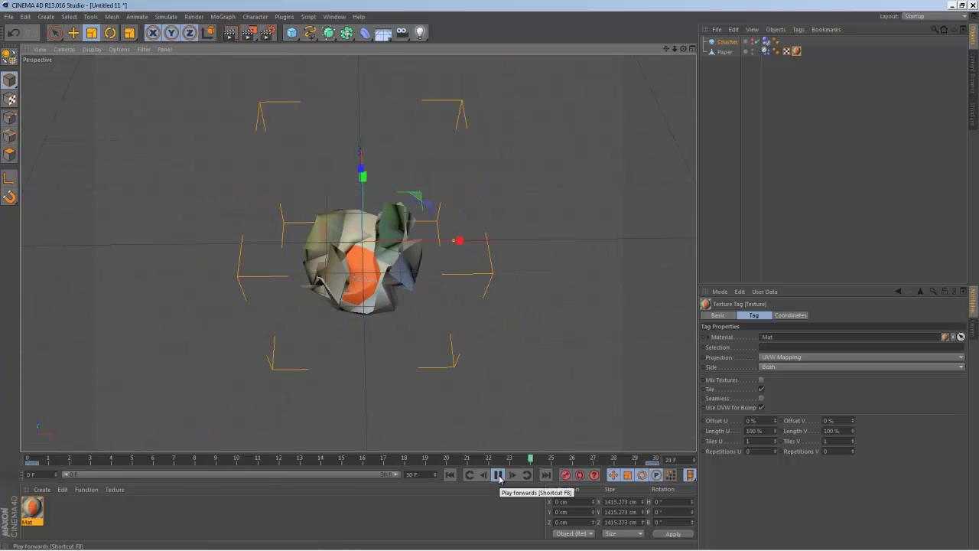
Step: Stop playback and bake Paper's dynamics simulation from its Cache settings
click(499, 473)
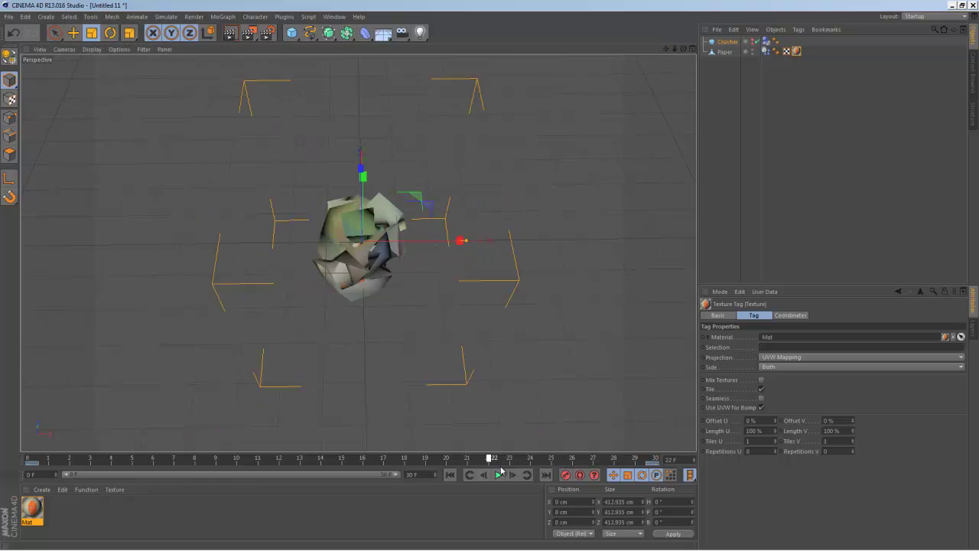
key(F6)
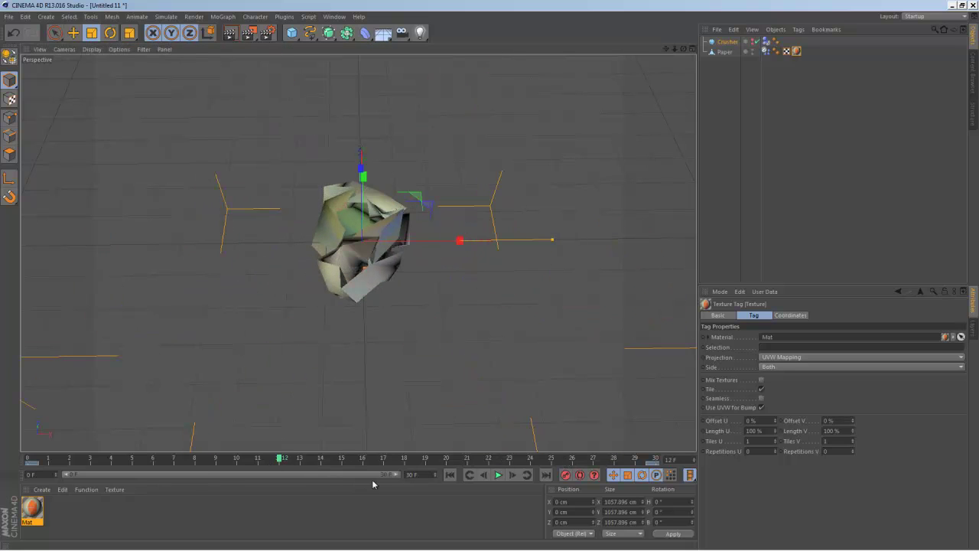
mouse_move(303, 463)
mouse_down()
mouse_move(553, 465)
mouse_move(29, 464)
mouse_up()
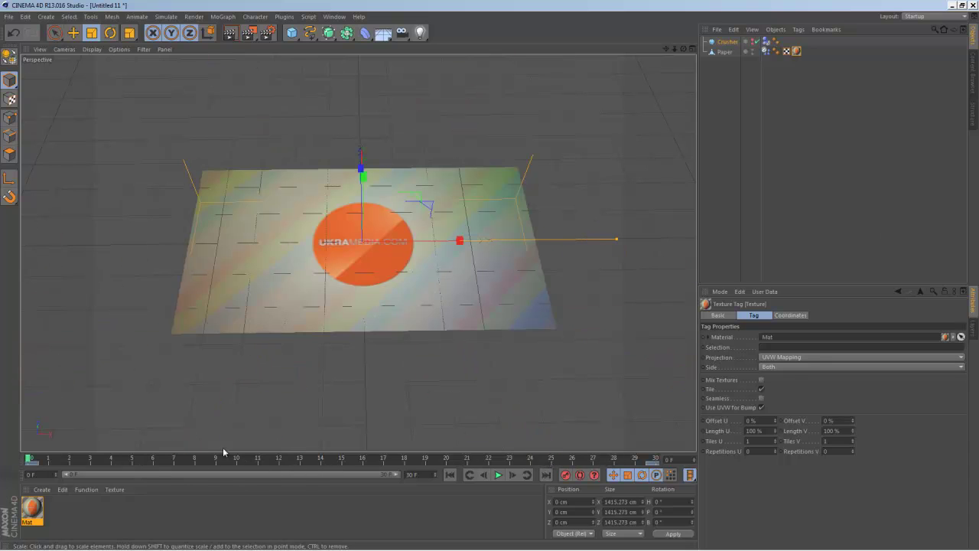
click(730, 52)
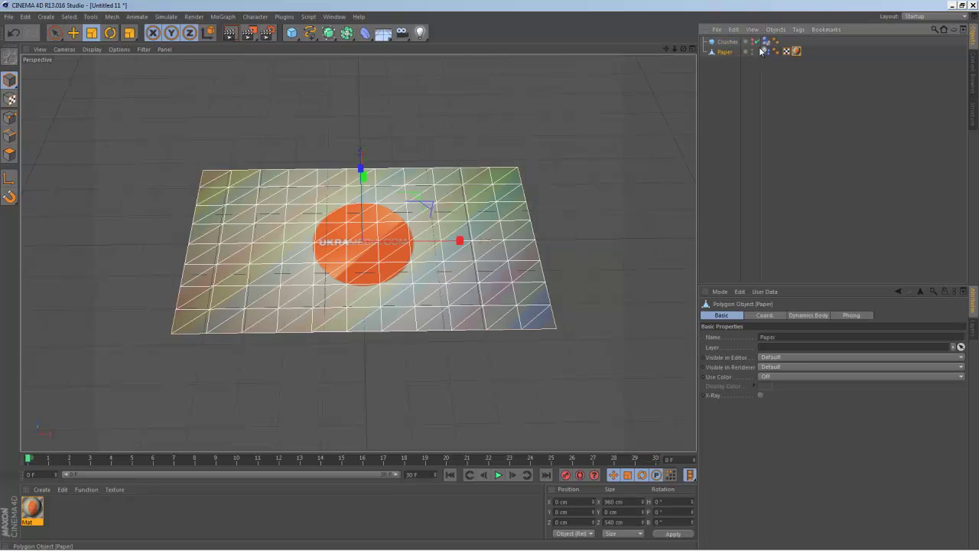
click(766, 50)
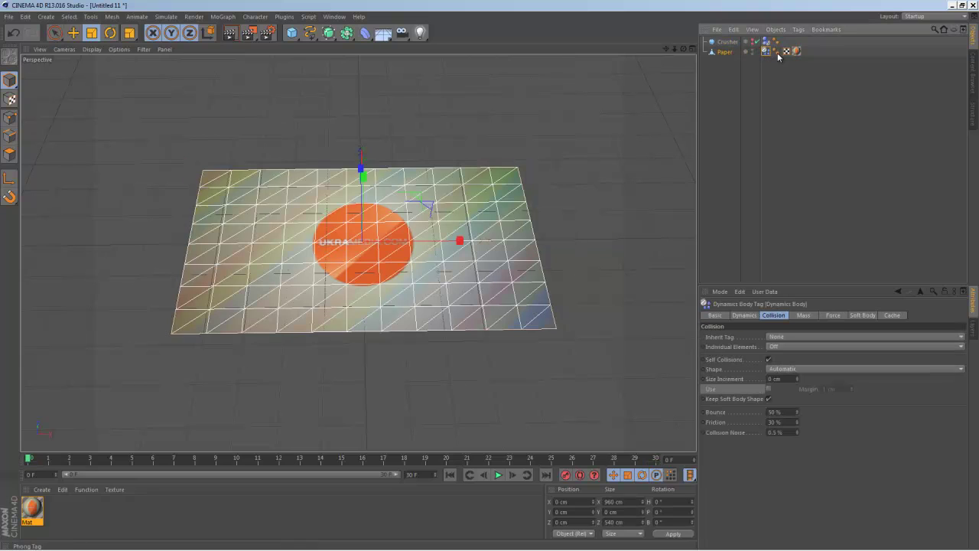
click(894, 316)
click(760, 346)
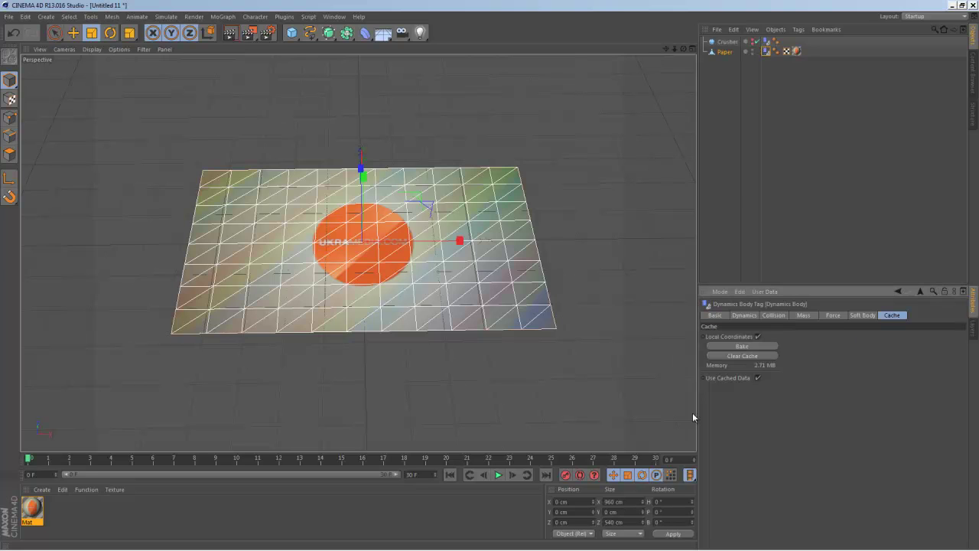
Step: Scrub the baked crumpling between frames 12 and 28 to check the ball
drag(301, 460, 635, 459)
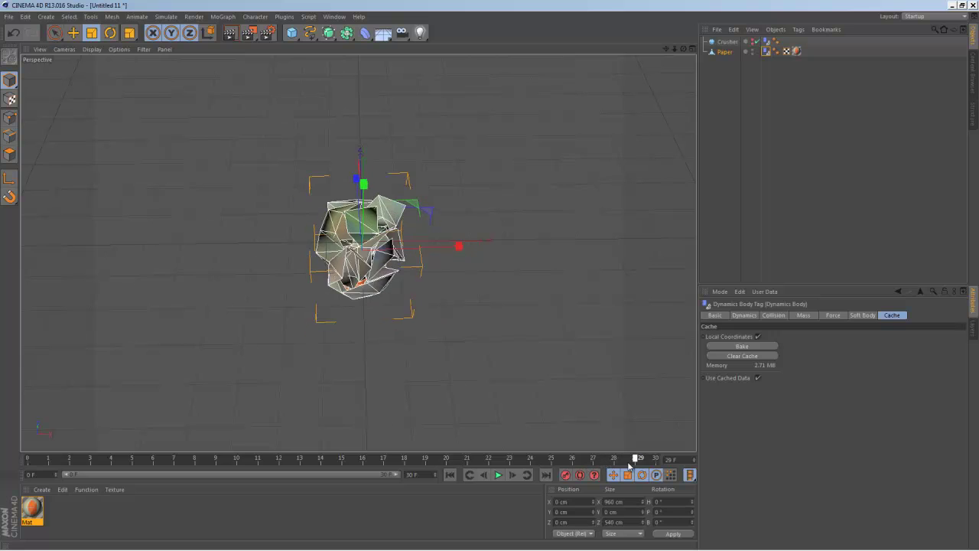
mouse_move(420, 324)
alt+mouse_down()
mouse_move(579, 267)
mouse_move(490, 272)
mouse_move(292, 235)
mouse_move(428, 317)
mouse_move(454, 407)
alt+mouse_up()
scroll(292, 235, up, 4)
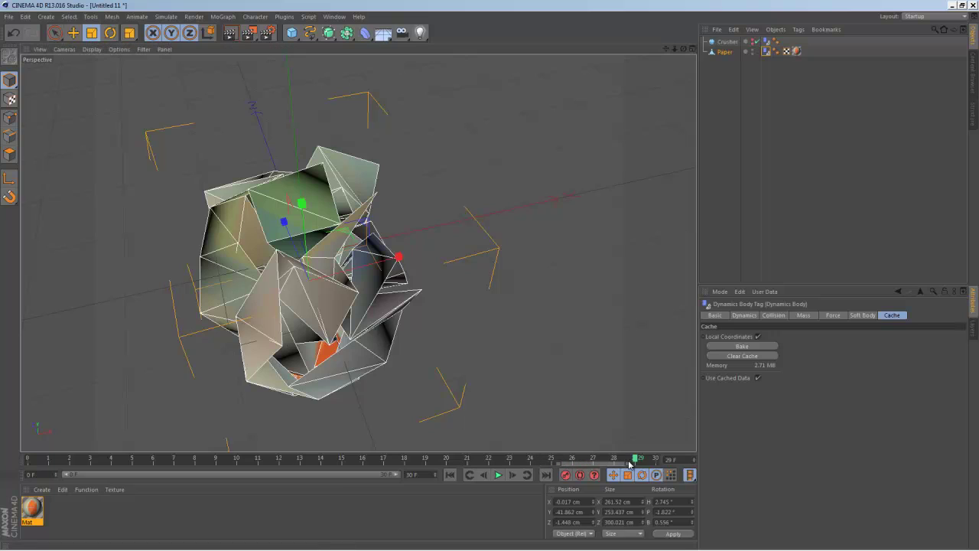
drag(629, 464, 280, 462)
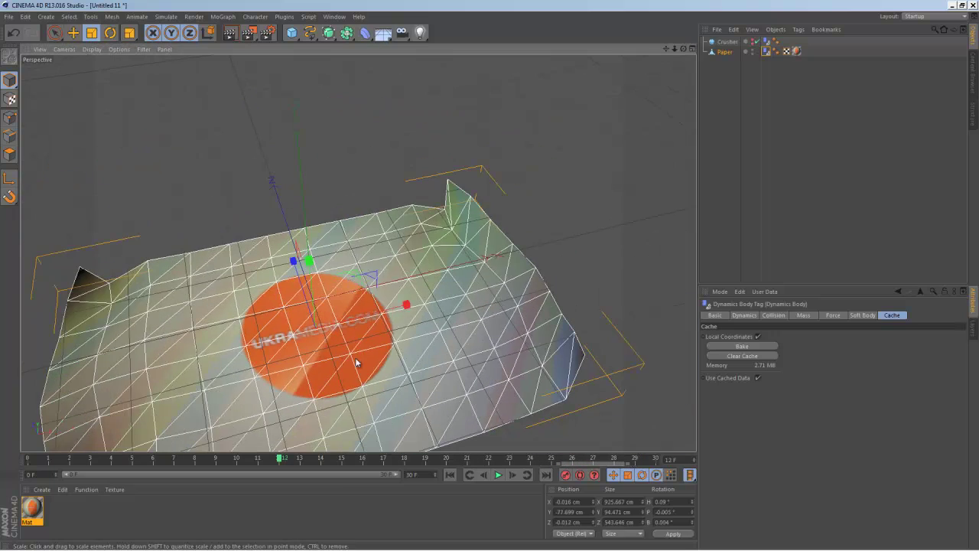
mouse_move(356, 363)
alt+mouse_down()
mouse_move(395, 278)
mouse_move(360, 306)
alt+mouse_up()
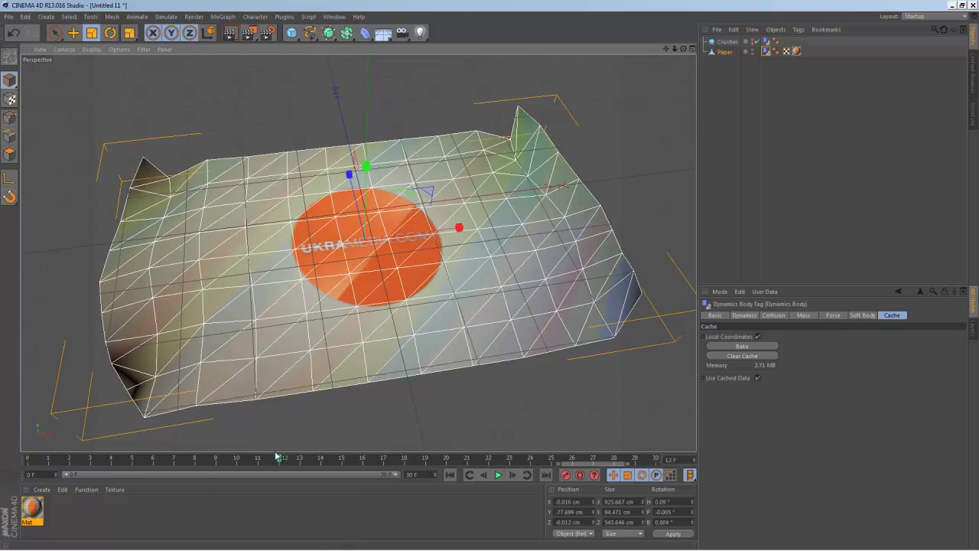
mouse_move(277, 458)
mouse_down()
mouse_move(612, 457)
mouse_move(90, 459)
mouse_up()
Step: Add an area light and tilt it -90° to face down at the paper
click(292, 32)
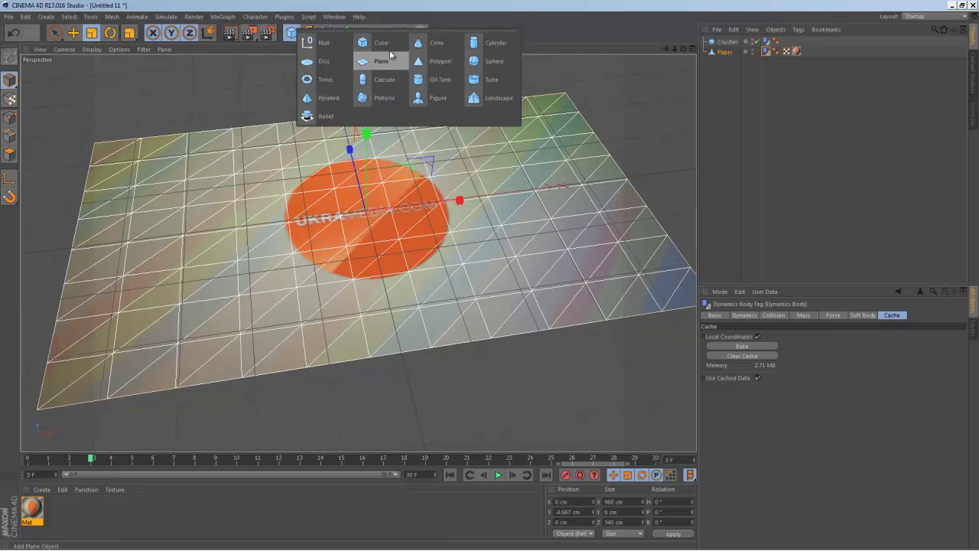
click(420, 32)
click(520, 60)
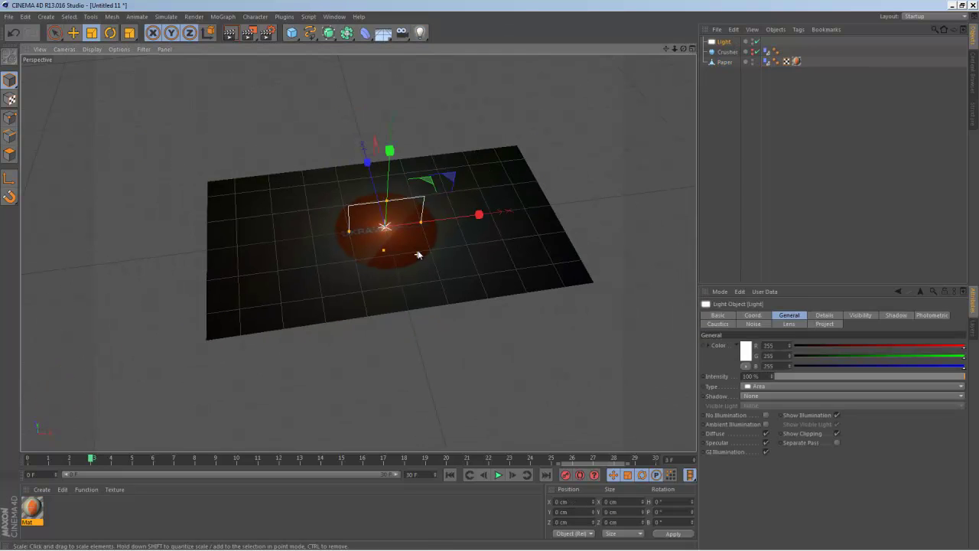
key(e)
key(r)
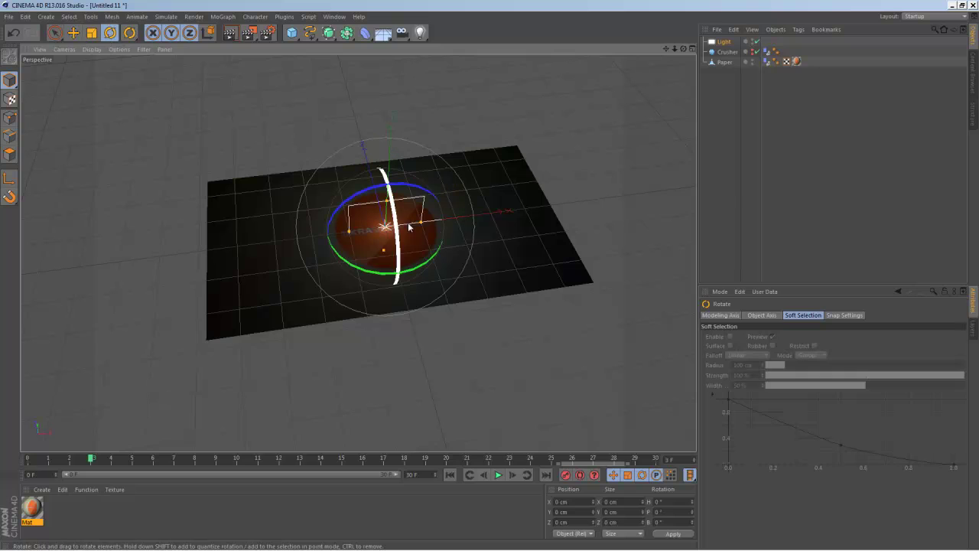
mouse_move(409, 227)
mouse_down()
mouse_move(359, 83)
mouse_move(365, 96)
mouse_up()
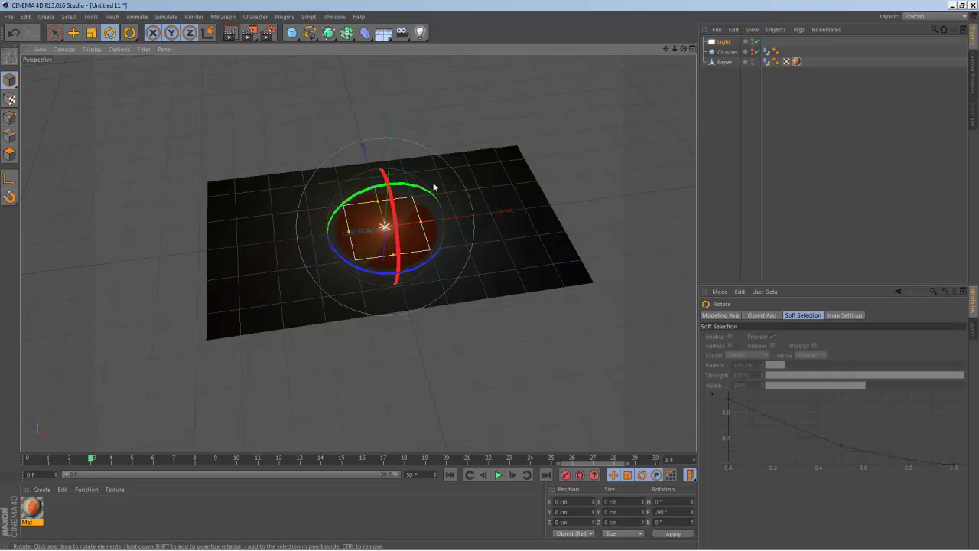
Step: Raise the area light to 1600 cm above the paper
click(73, 32)
drag(391, 275, 489, 274)
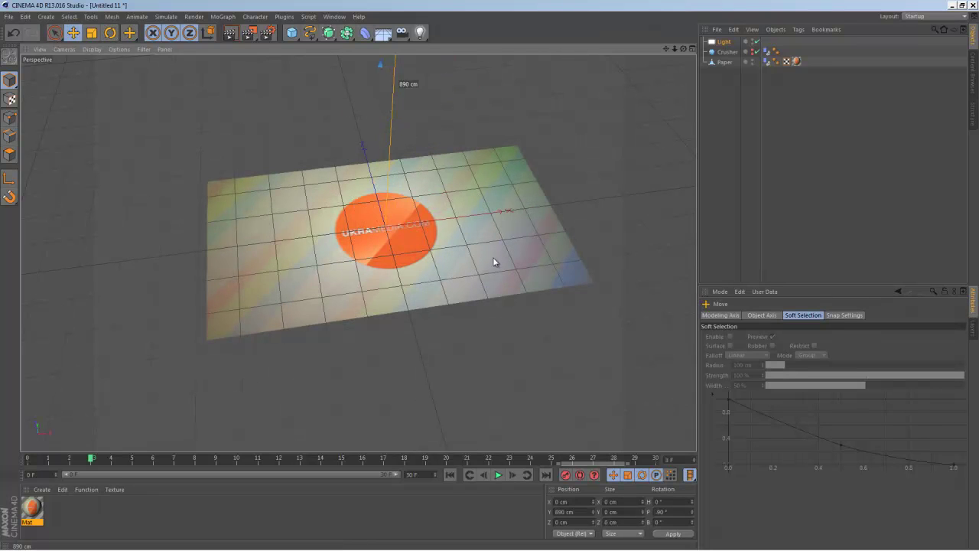
scroll(460, 196, down, 5)
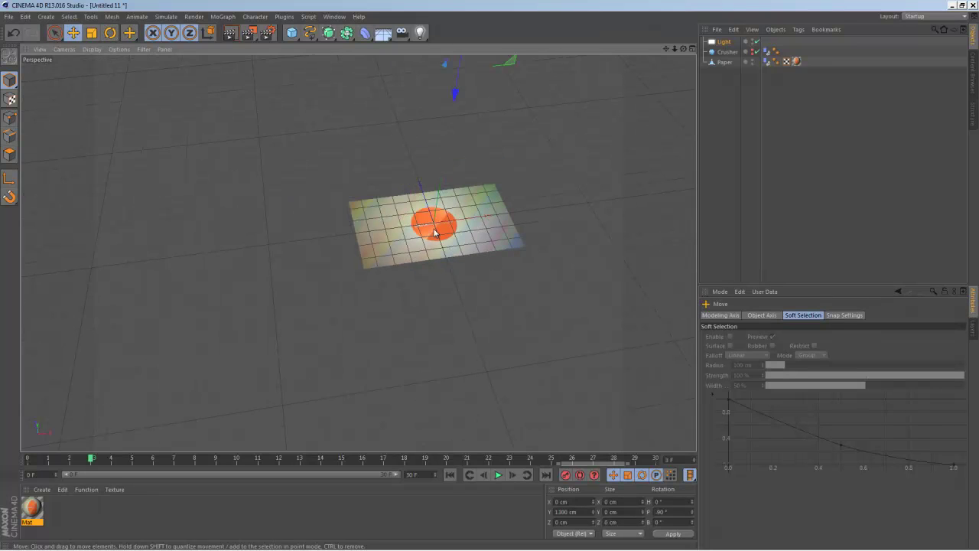
drag(455, 90, 490, 72)
Step: Add Ambient Occlusion and Global Illumination effects and set anti-aliasing to Best
click(267, 33)
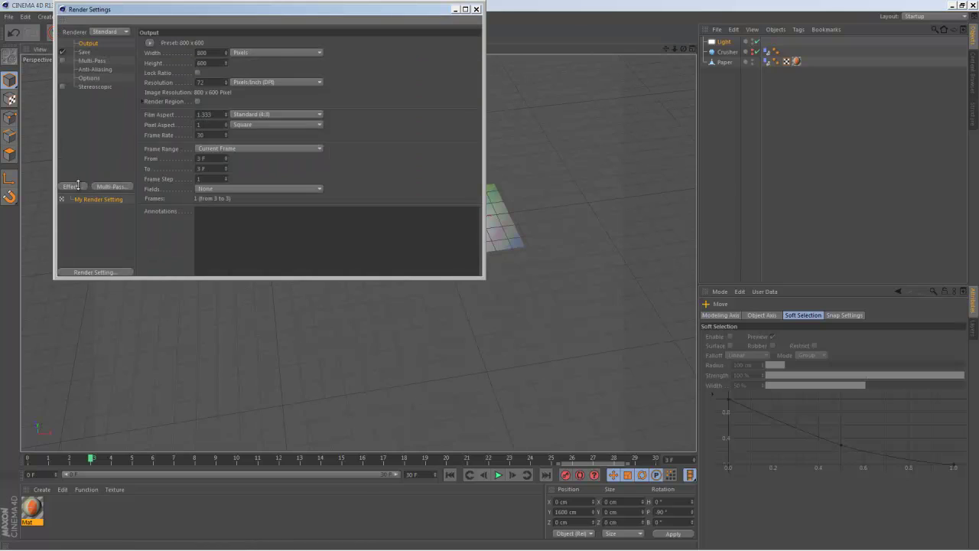
click(78, 184)
click(132, 250)
click(67, 188)
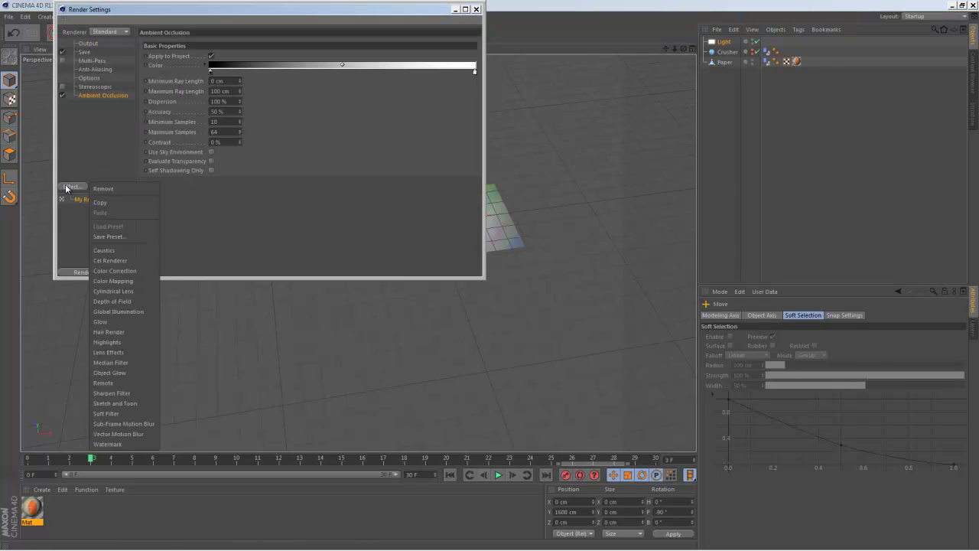
click(134, 312)
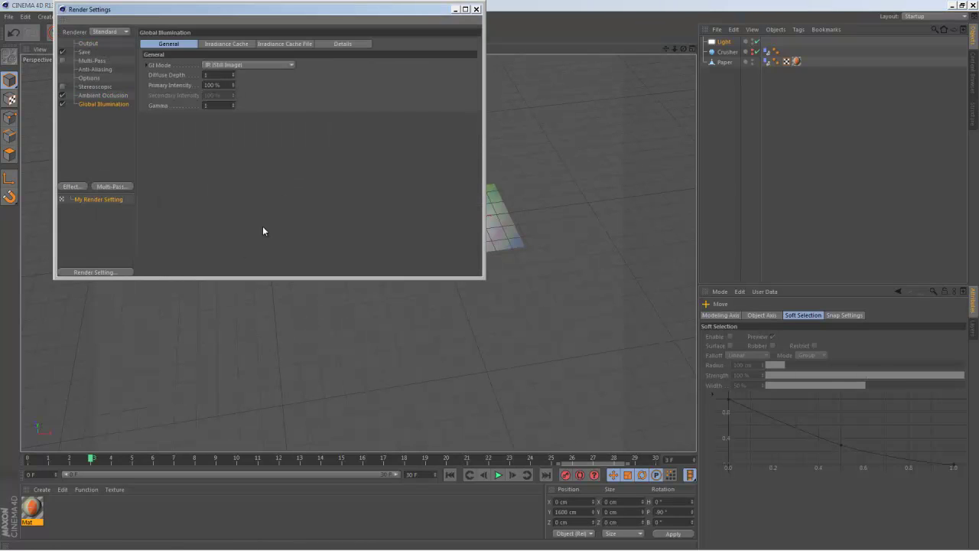
click(92, 69)
click(253, 44)
click(257, 74)
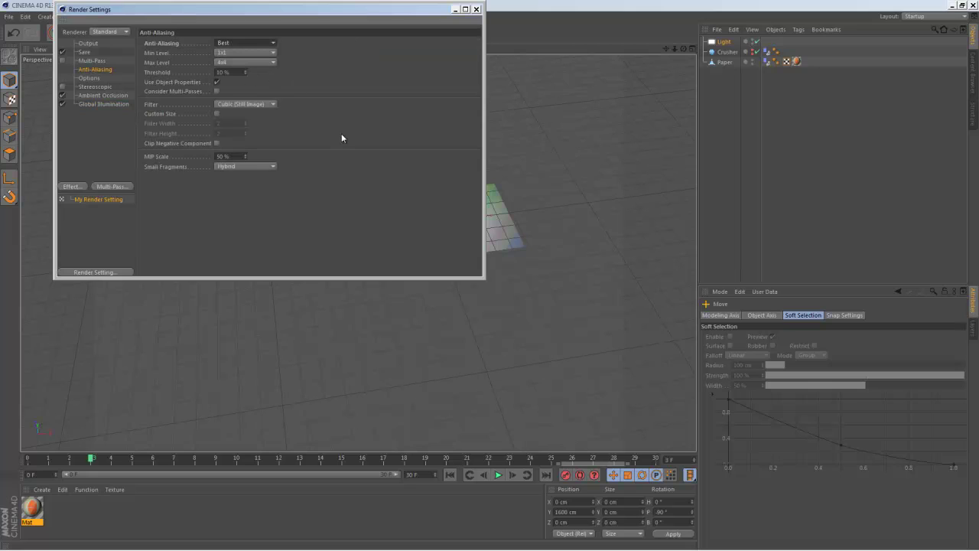
Step: Set the output to all frames with the HDTV 1080 29.97 preset
click(88, 43)
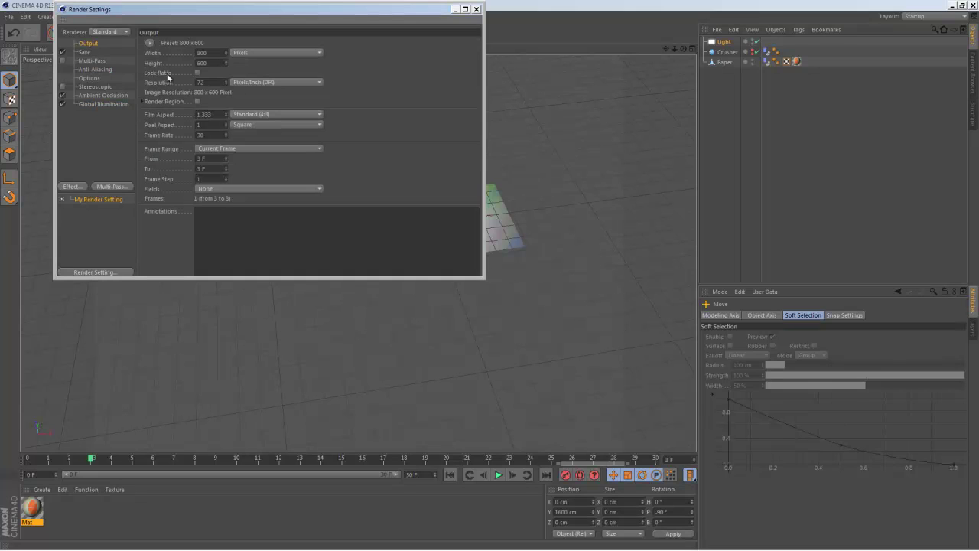
click(228, 149)
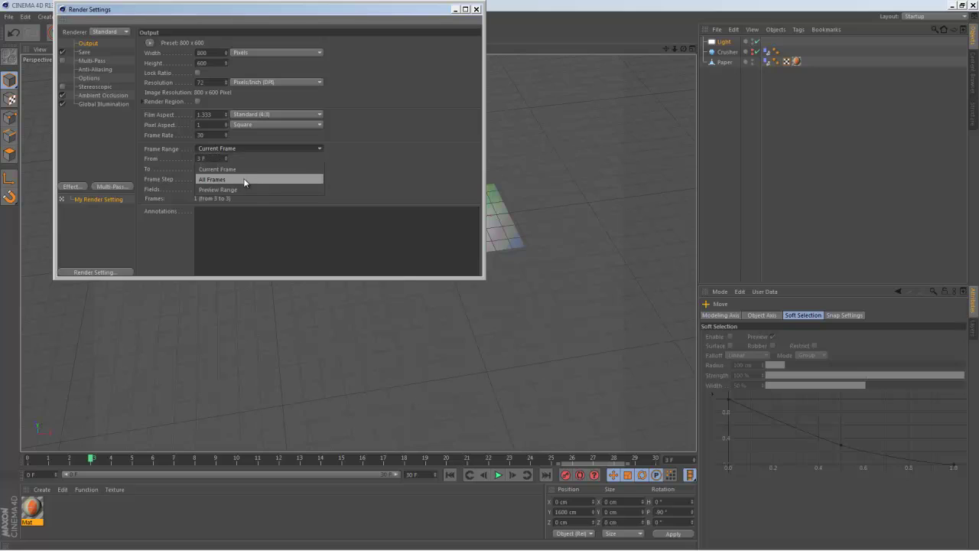
click(245, 178)
click(150, 43)
mouse_move(172, 73)
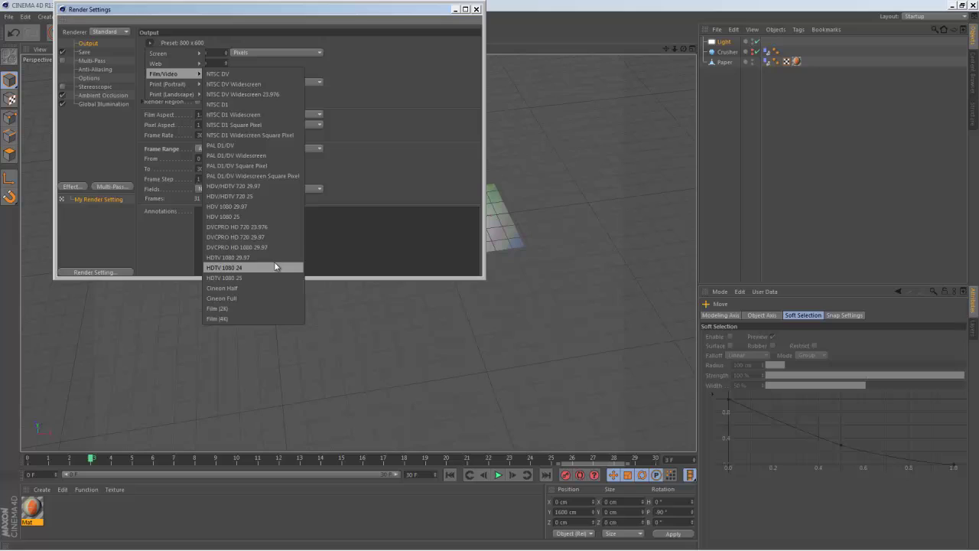
click(273, 257)
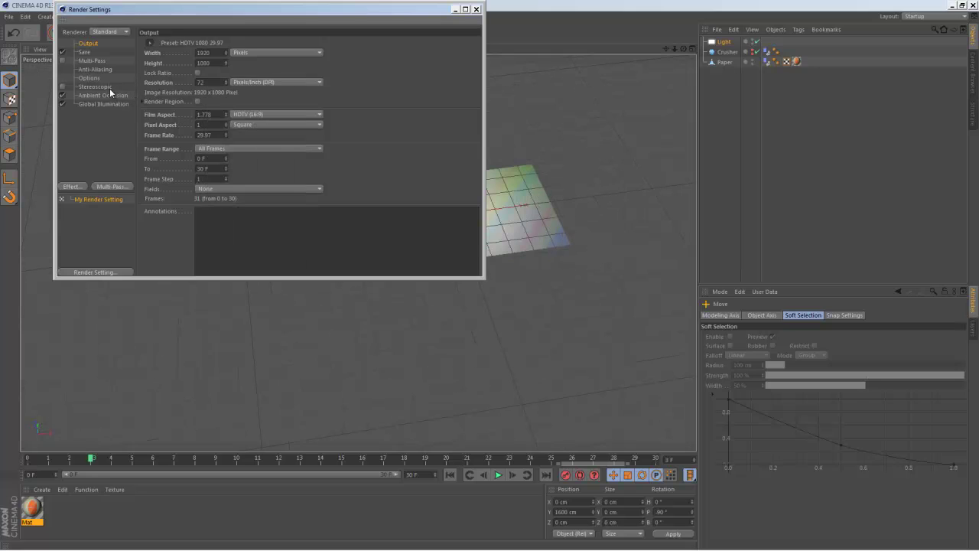
Step: Save renders as a QuickTime Movie with an alpha channel
click(85, 52)
click(258, 71)
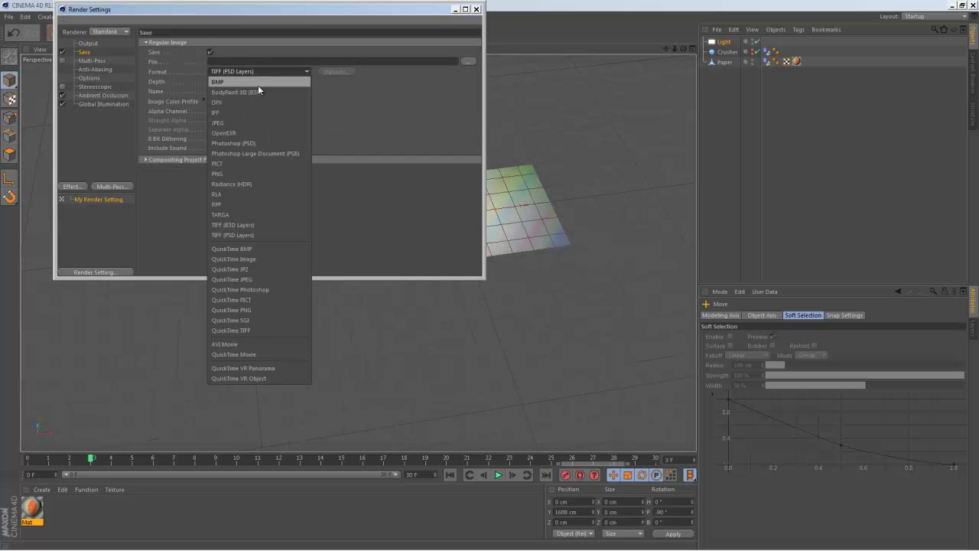
click(275, 355)
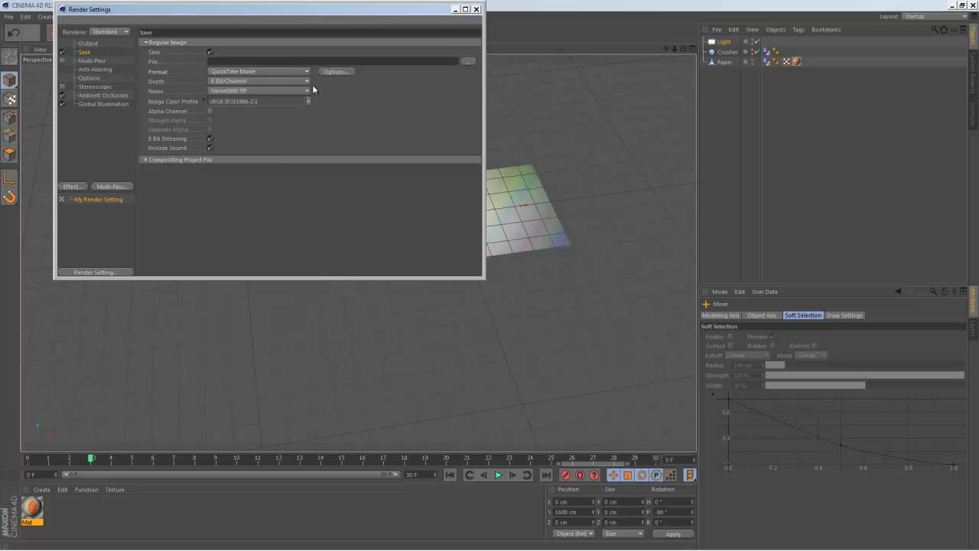
click(210, 111)
click(211, 120)
Step: Review the Ambient Occlusion options and close the render settings
click(98, 69)
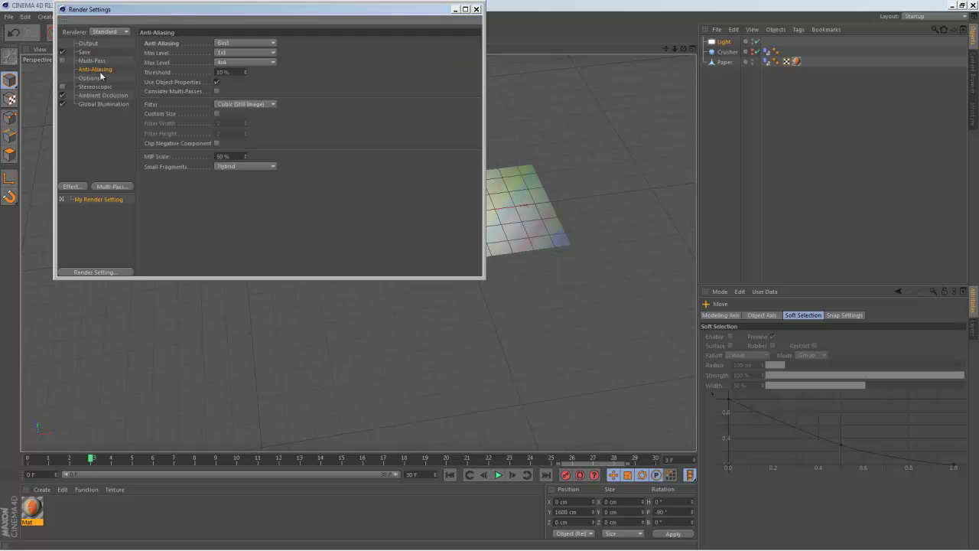
click(102, 95)
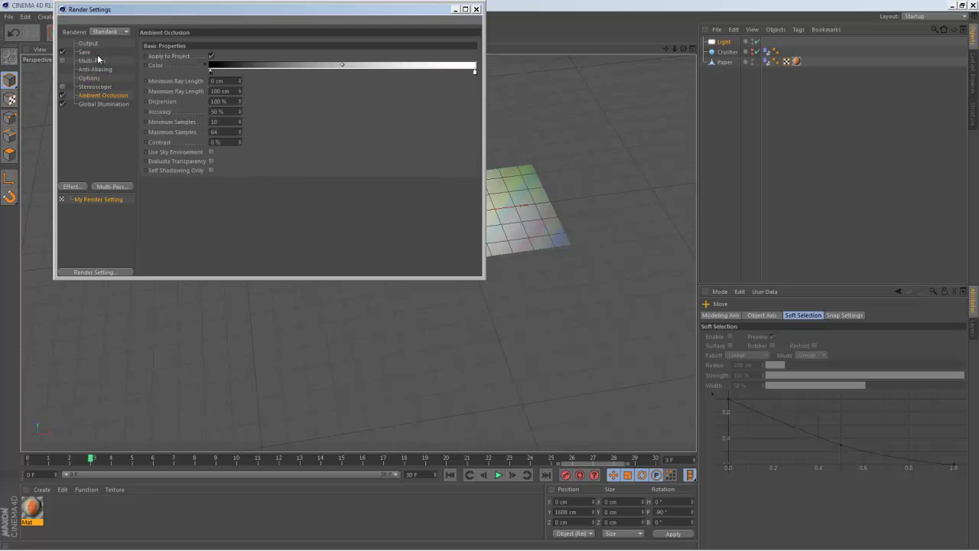
click(475, 9)
Step: Add a camera to the scene at frame 22 with the paper crumpled
drag(326, 459, 497, 464)
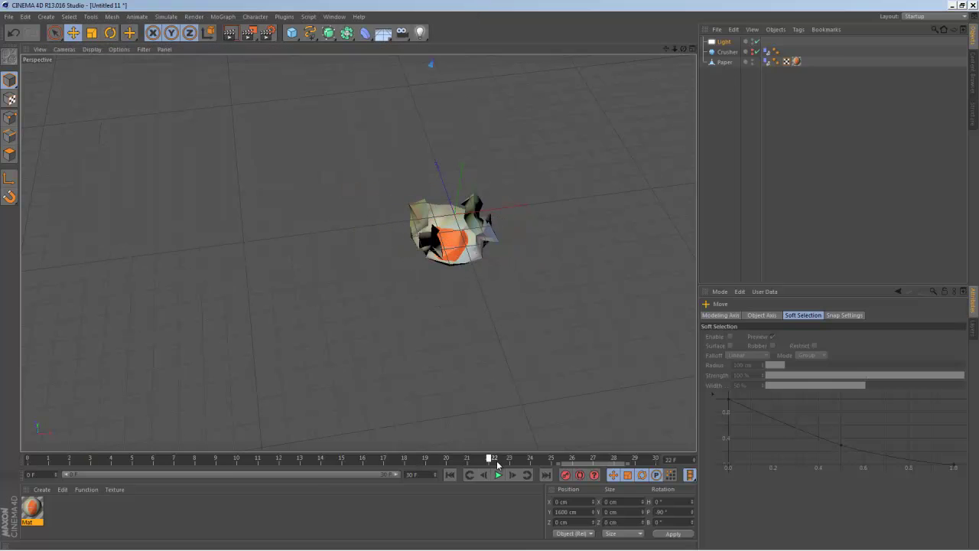
alt+drag(551, 302, 396, 287)
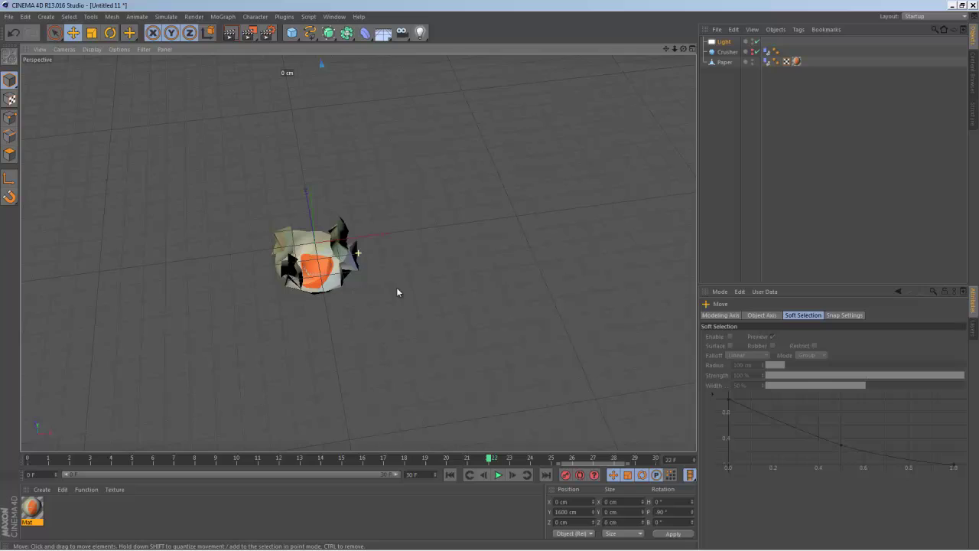
scroll(332, 277, up, 3)
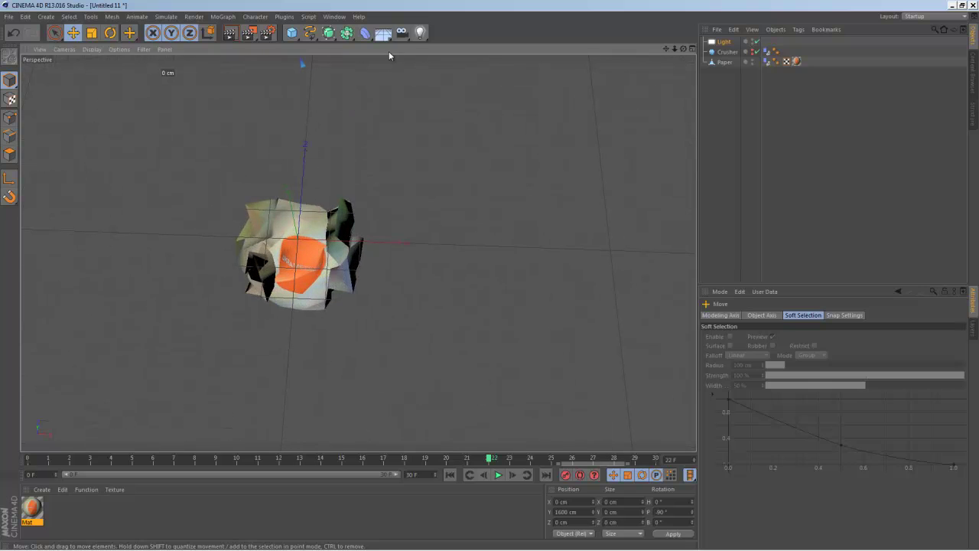
drag(402, 32, 450, 47)
click(450, 45)
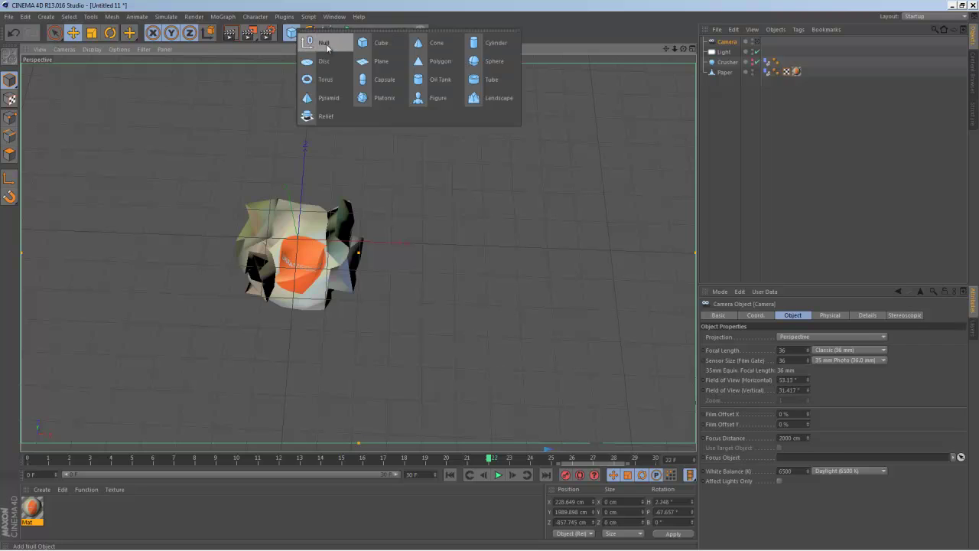
Step: Add a null named Cameraman and parent the camera under it
drag(291, 32, 322, 40)
double_click(723, 41)
text(Camer)
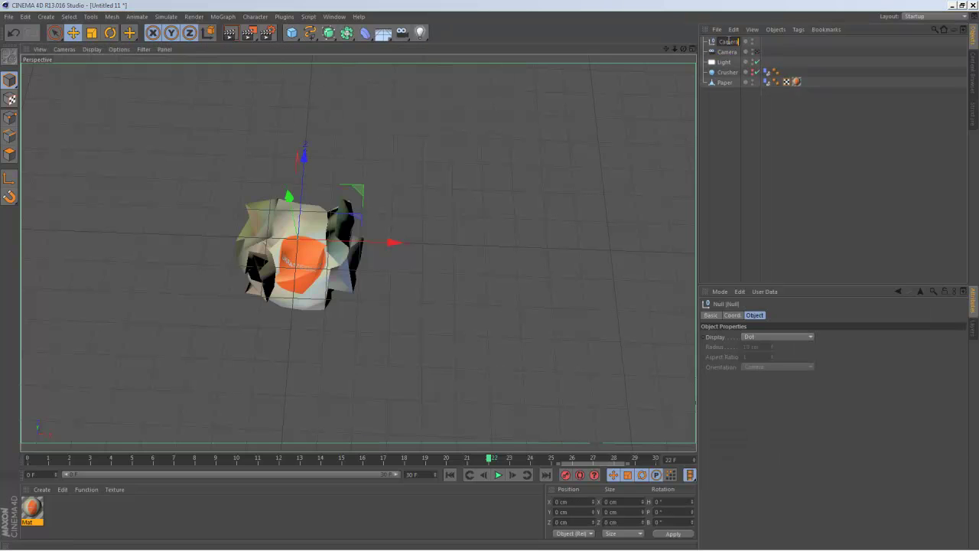
text(aman)
key(Return)
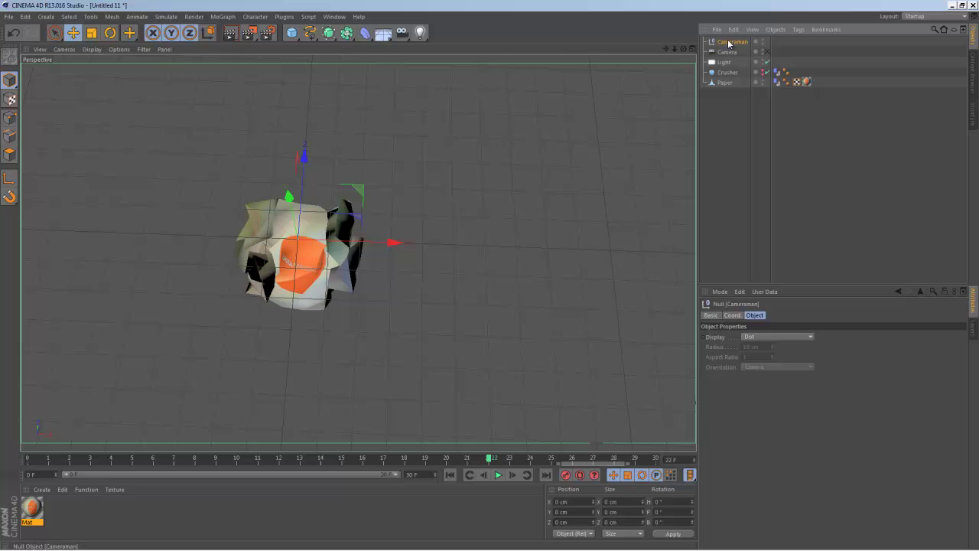
mouse_move(729, 43)
mouse_down()
mouse_move(736, 53)
mouse_move(736, 43)
mouse_up()
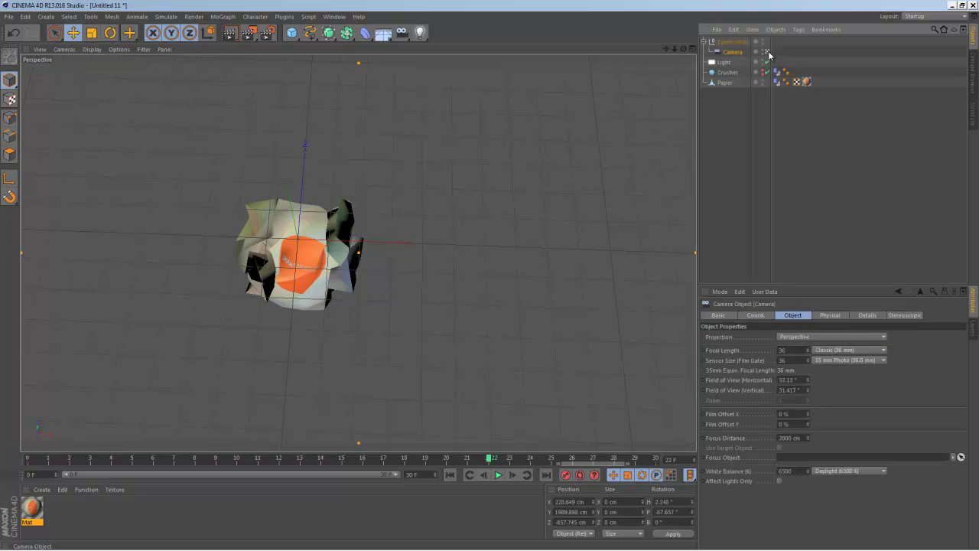
Step: Zero the camera's P.X, P.Y, R.H and R.P, and pull it back about 983 cm
click(756, 316)
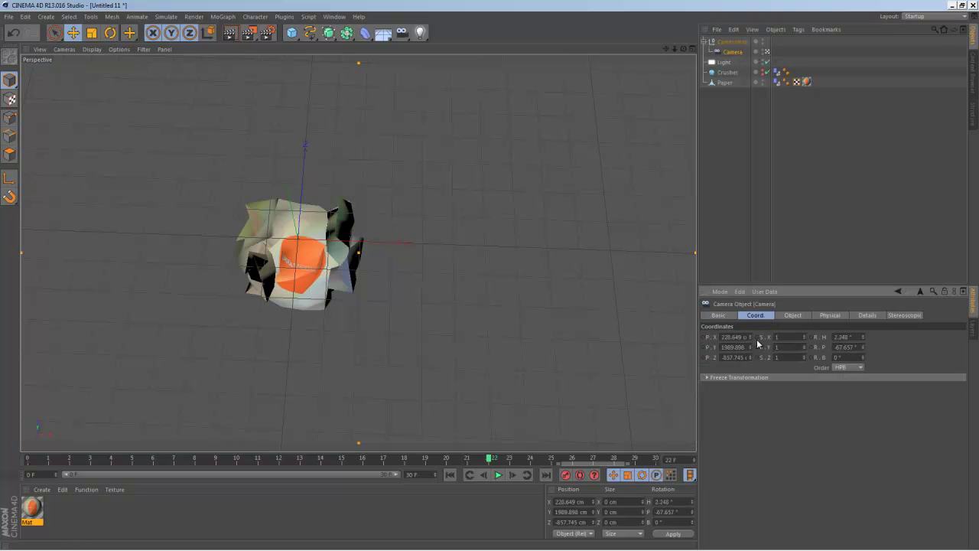
text(0)
key(Tab)
text(0)
key(Tab)
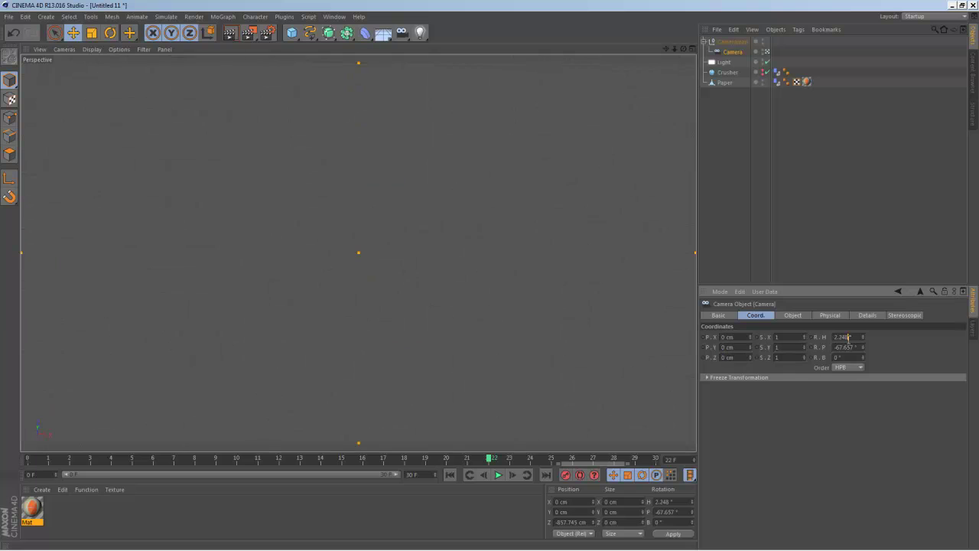
text(0)
key(Tab)
text(0)
key(Tab)
click(732, 42)
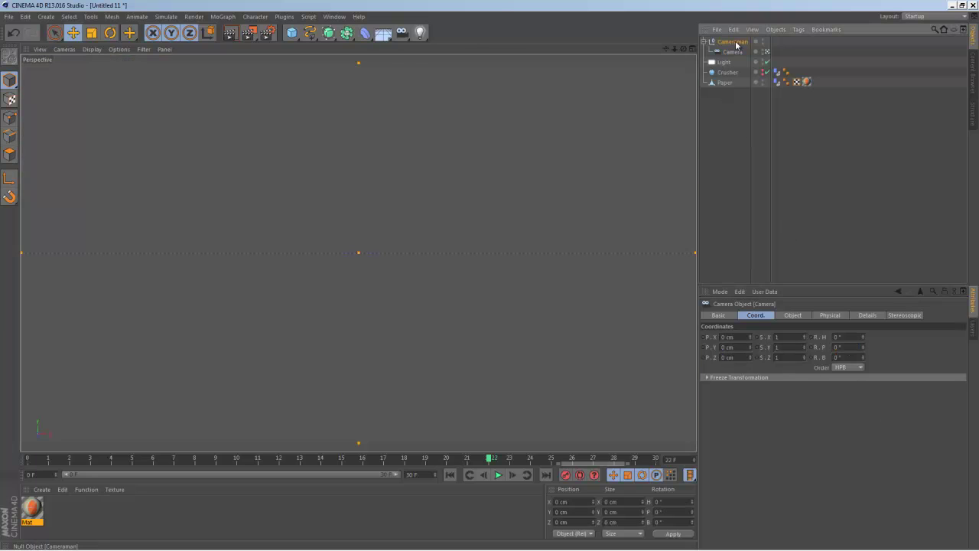
click(736, 52)
drag(751, 357, 751, 357)
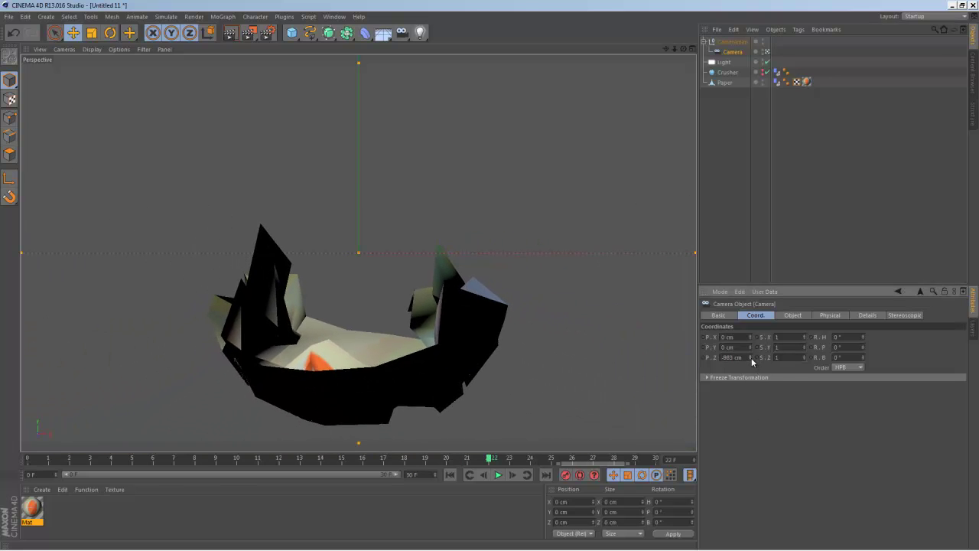
Step: Pitch the Cameraman null to -90° and pull the camera back to -1058 cm
click(734, 42)
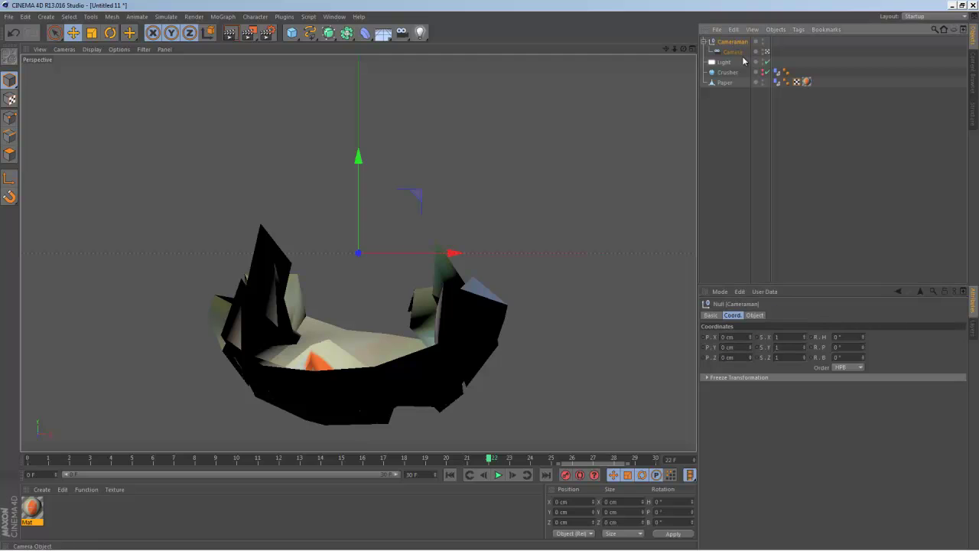
drag(863, 348, 850, 348)
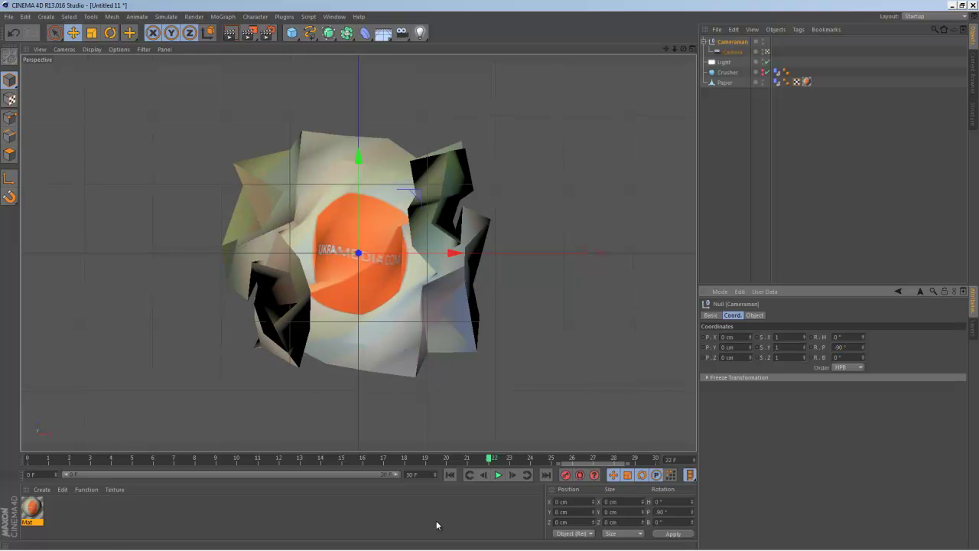
mouse_move(489, 464)
mouse_down()
mouse_move(213, 468)
mouse_move(132, 480)
mouse_up()
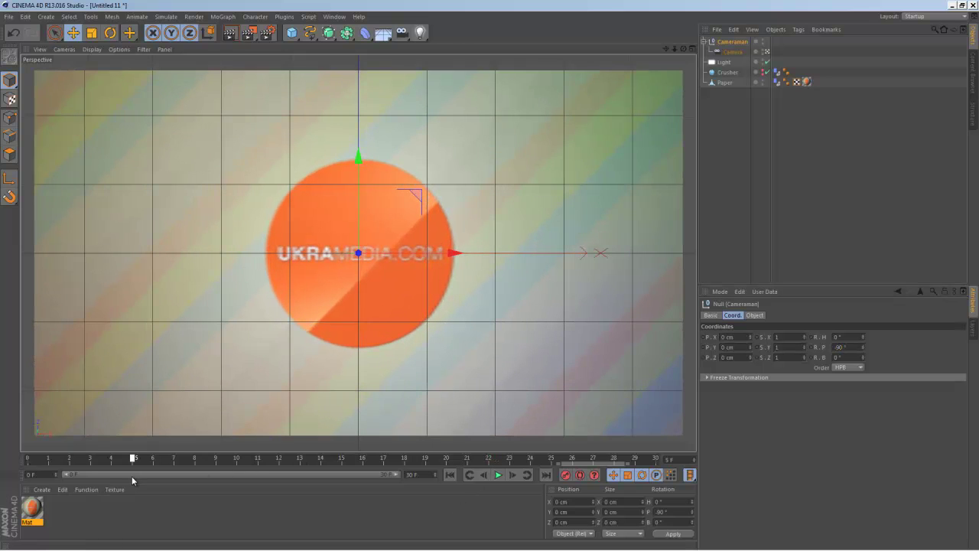
click(733, 51)
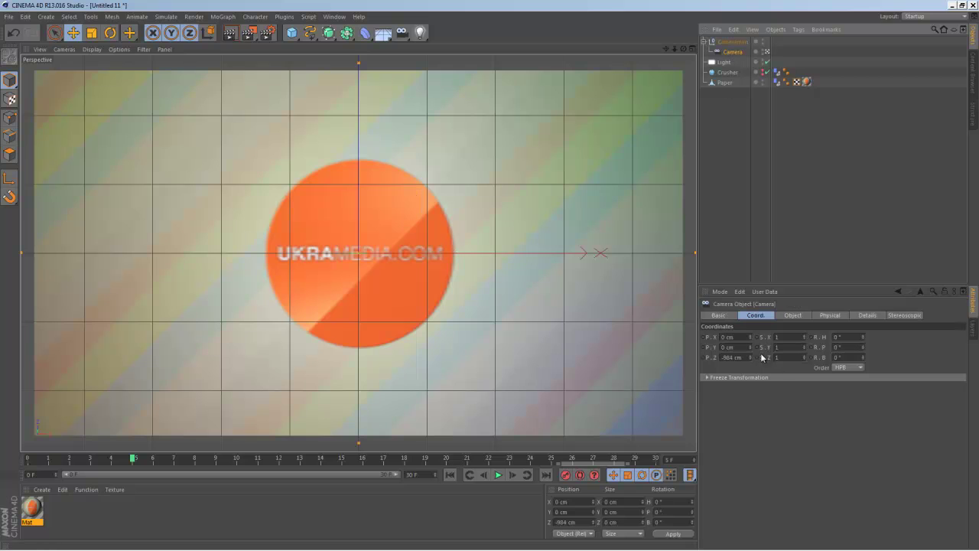
drag(751, 357, 749, 348)
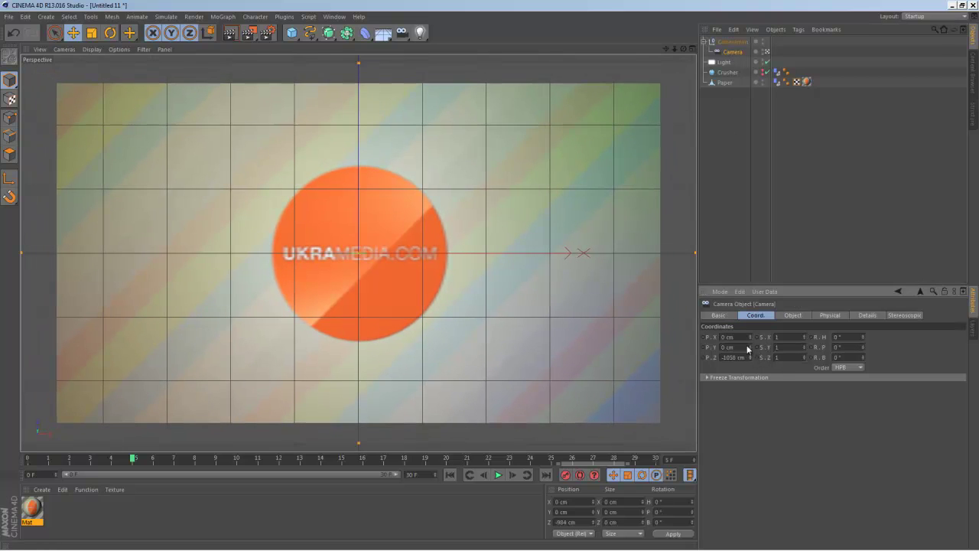
mouse_move(404, 459)
mouse_down()
mouse_move(533, 460)
mouse_move(153, 458)
mouse_move(589, 458)
mouse_move(490, 458)
mouse_up()
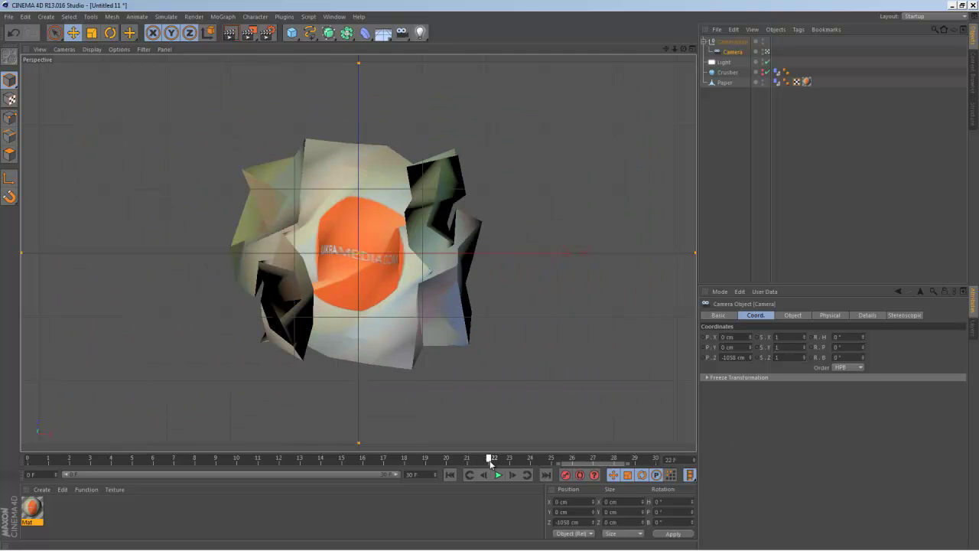
Step: Test-render the current frame from the top-down camera, then play the timeline
click(231, 35)
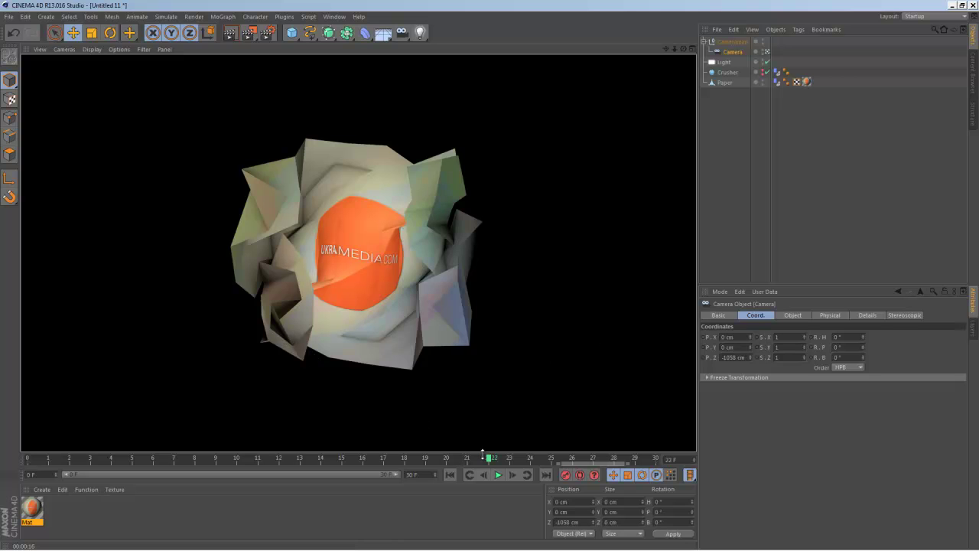
click(498, 474)
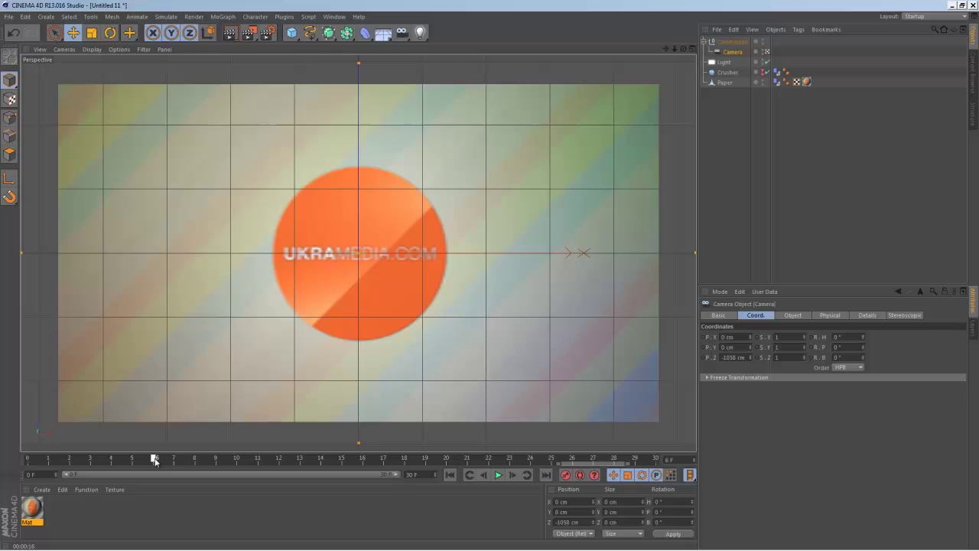